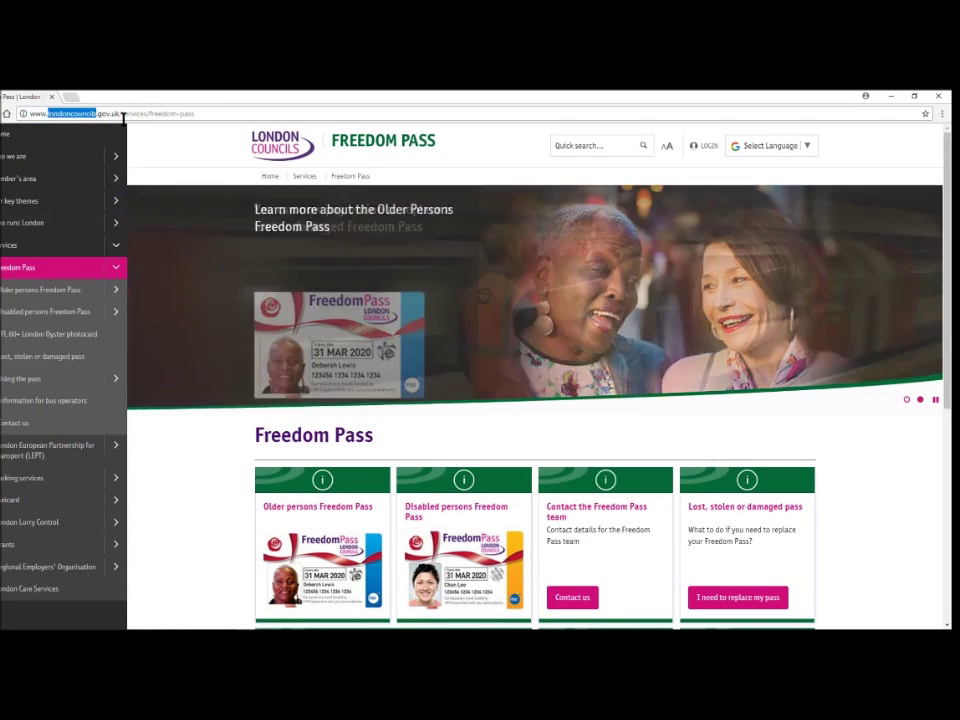
Step: Open the Older persons Freedom Pass page from the Freedom Pass services page
{"action": "left_click", "coordinate": [192, 485]}
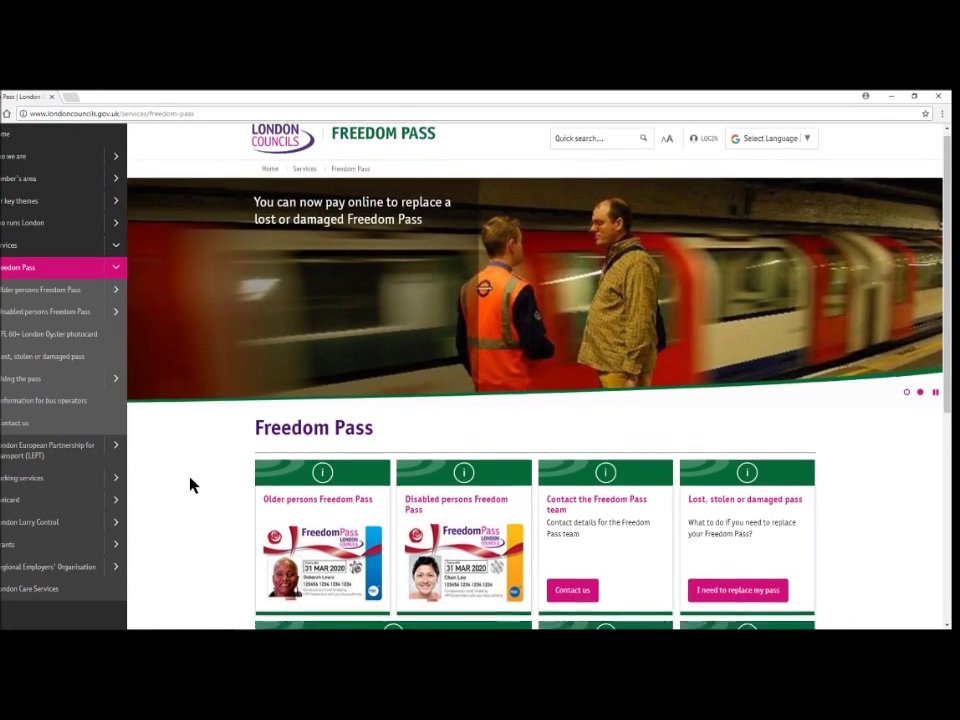
{"action": "scroll", "coordinate": [192, 485], "scroll_direction": "down", "scroll_amount": 2}
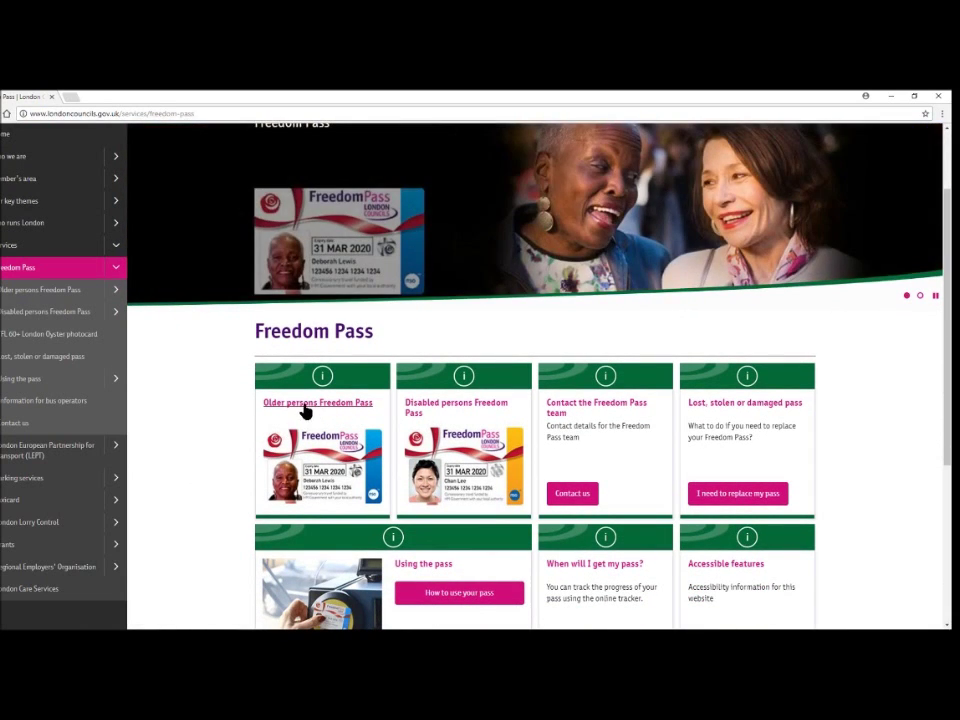
{"action": "left_click", "coordinate": [307, 404]}
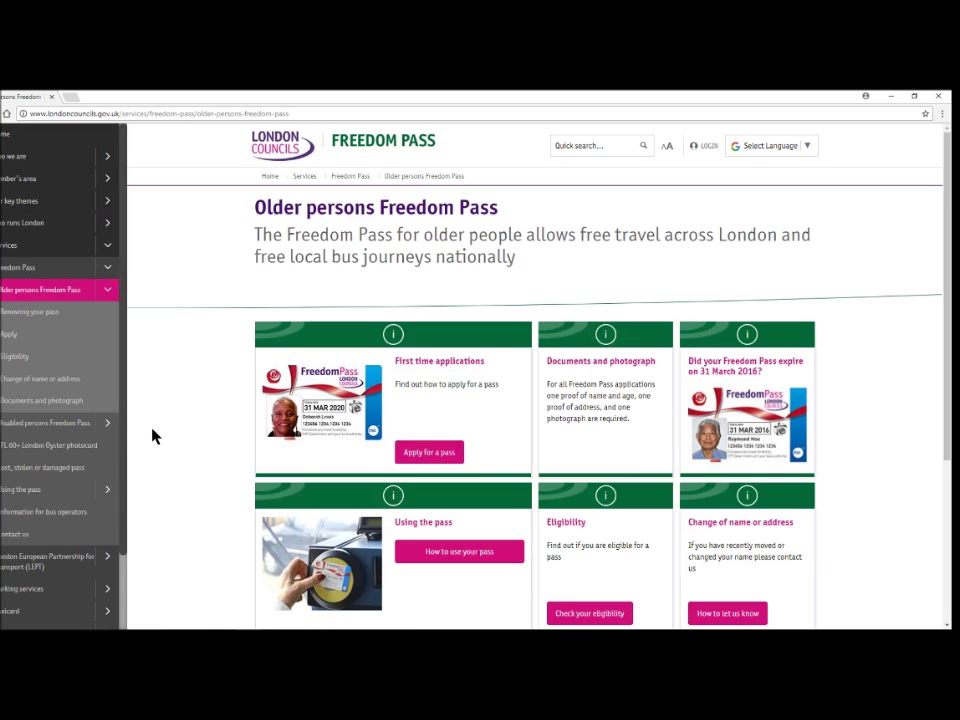
Step: Look over the older persons pass options and open the eligibility checker page
{"action": "scroll", "coordinate": [153, 436], "scroll_direction": "down", "scroll_amount": 2}
{"action": "scroll", "coordinate": [153, 436], "scroll_direction": "up", "scroll_amount": 1}
{"action": "scroll", "coordinate": [153, 436], "scroll_direction": "down", "scroll_amount": 1}
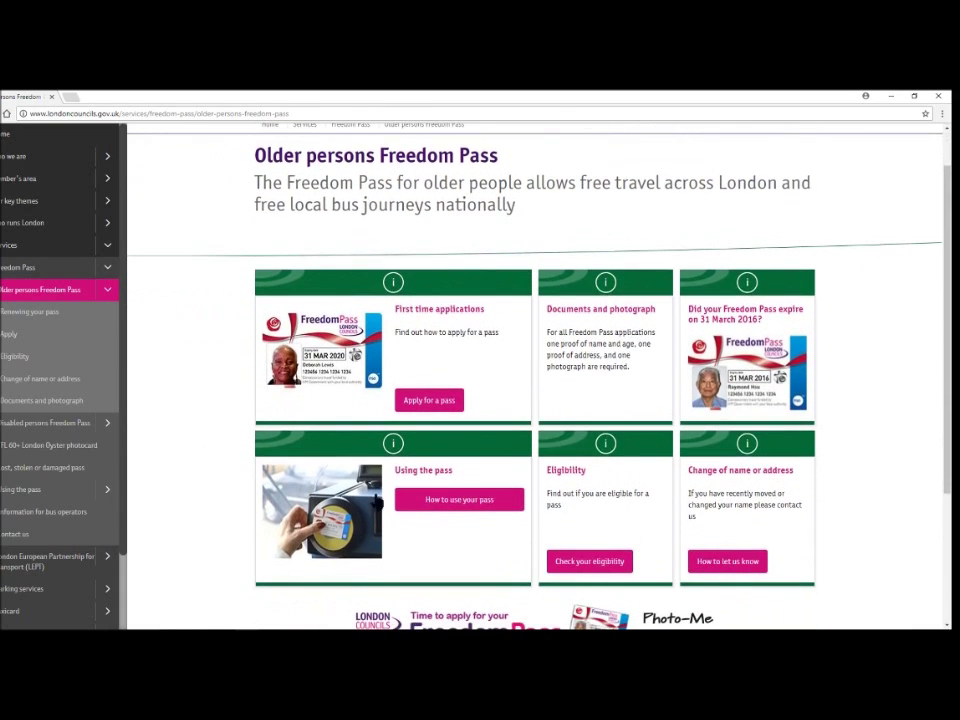
{"action": "left_click", "coordinate": [600, 562]}
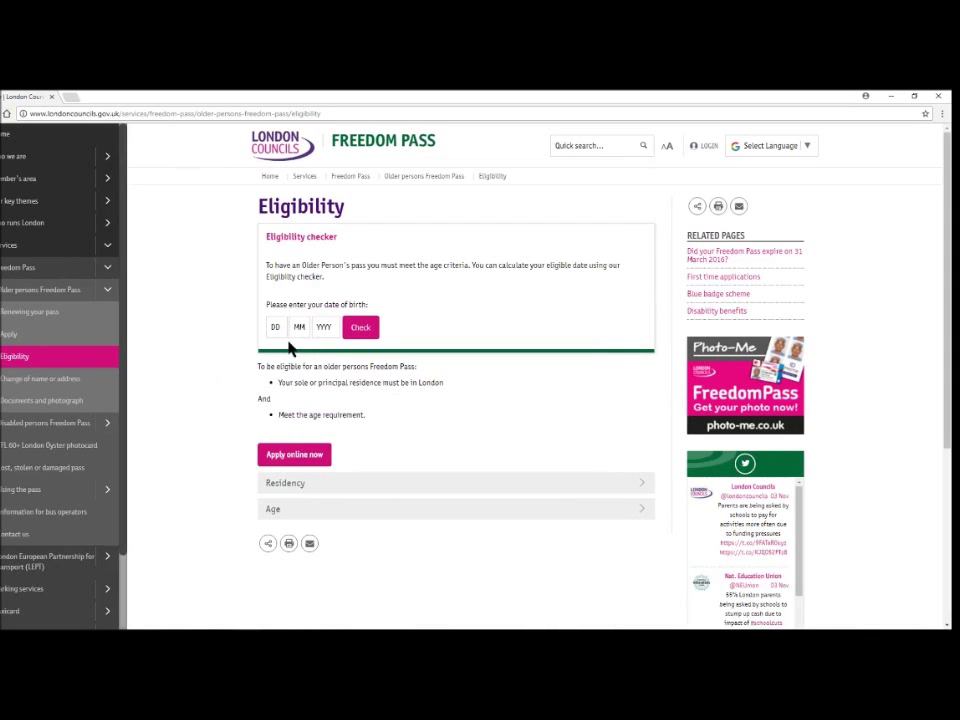
Step: Expand the Residency and Age sections and read the eligibility requirements for the older persons pass
{"action": "left_click", "coordinate": [302, 487]}
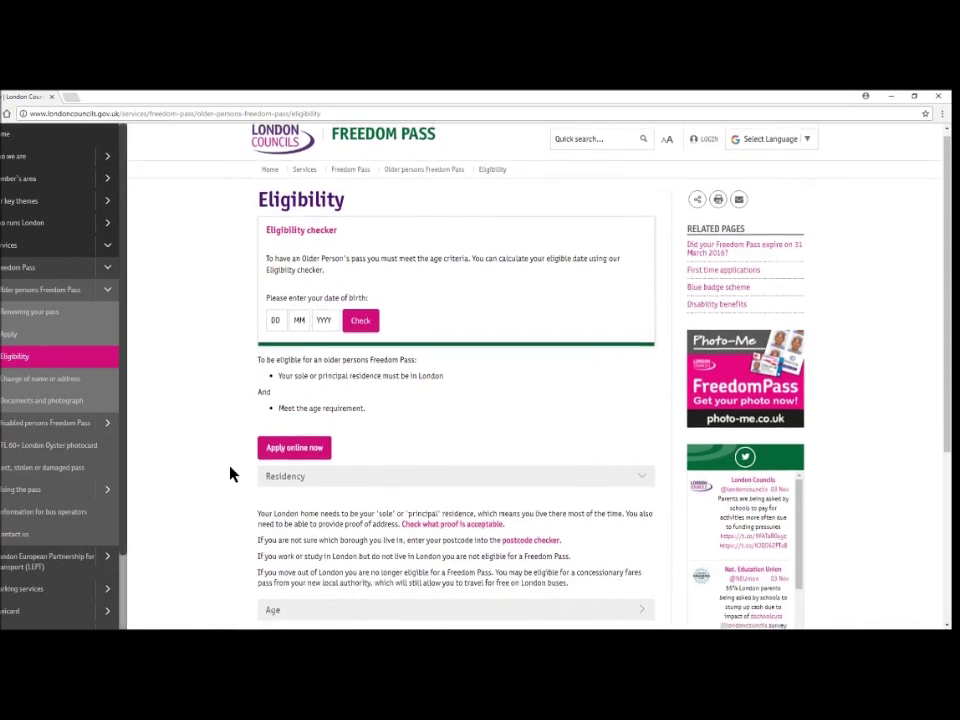
{"action": "scroll", "coordinate": [231, 471], "scroll_direction": "down", "scroll_amount": 1}
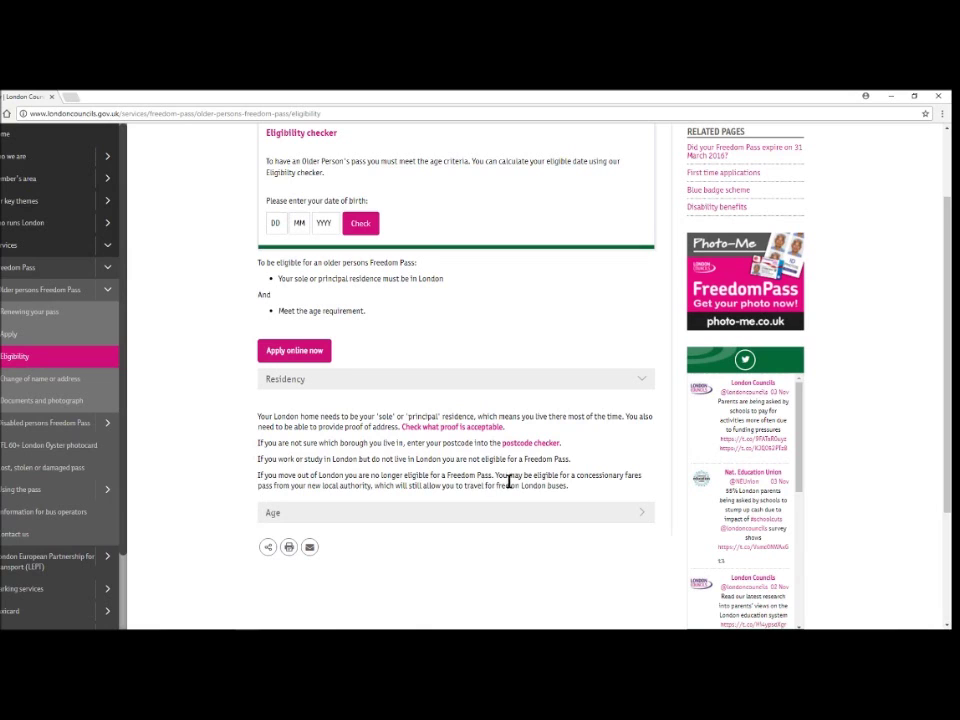
{"action": "left_click", "coordinate": [275, 514]}
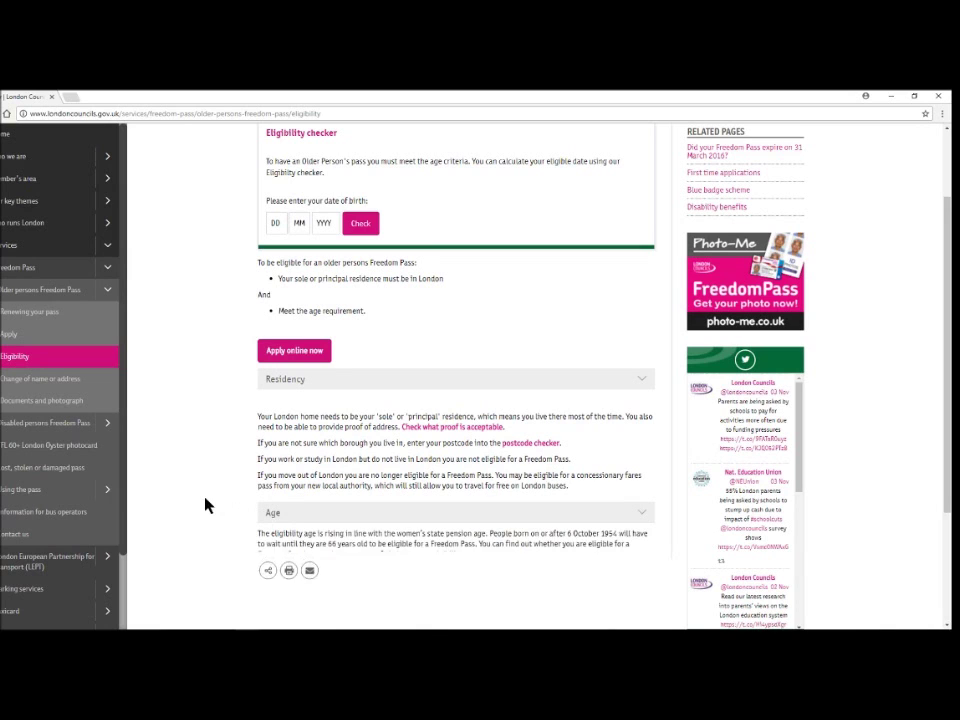
{"action": "scroll", "coordinate": [204, 506], "scroll_direction": "down", "scroll_amount": 2}
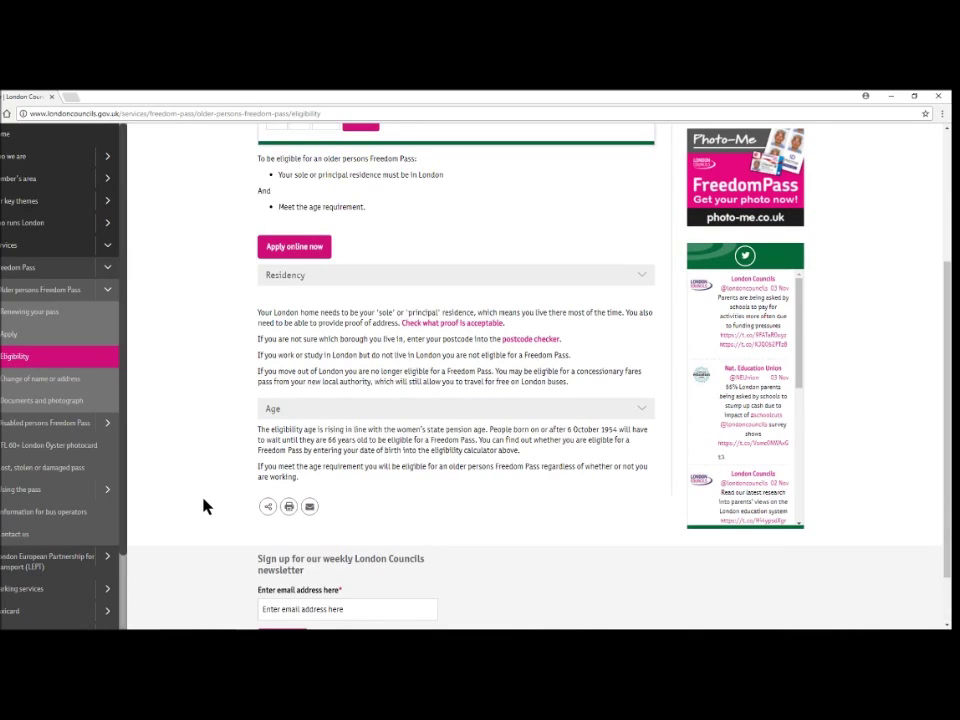
{"action": "scroll", "coordinate": [204, 506], "scroll_direction": "up", "scroll_amount": 4}
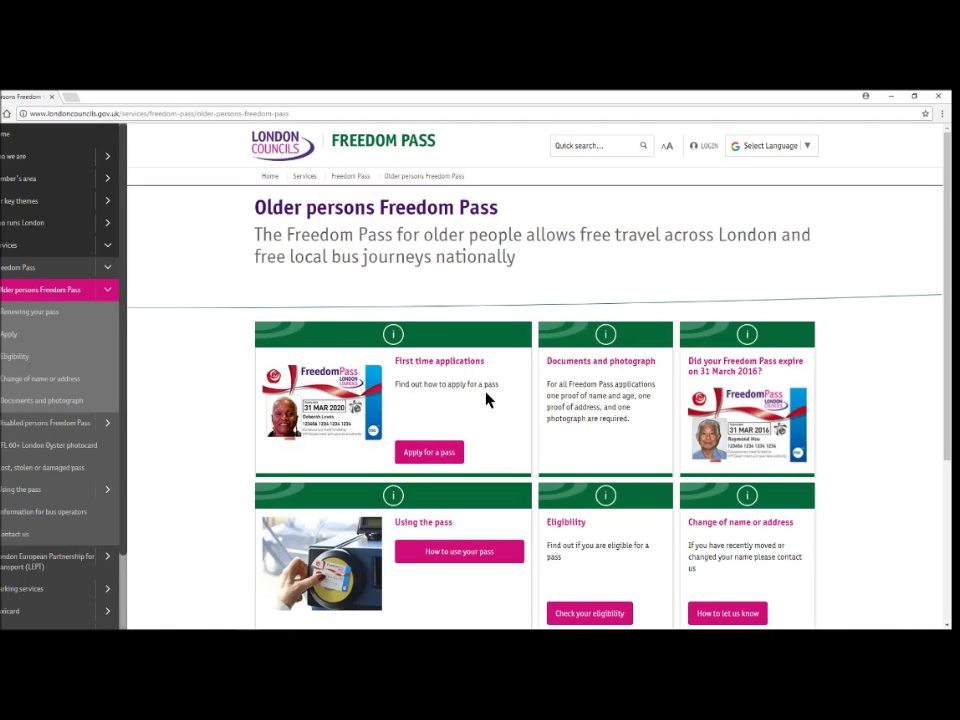
Step: Open the first-time applications page for the older persons pass and review the instructions for applying online
{"action": "left_click", "coordinate": [430, 455]}
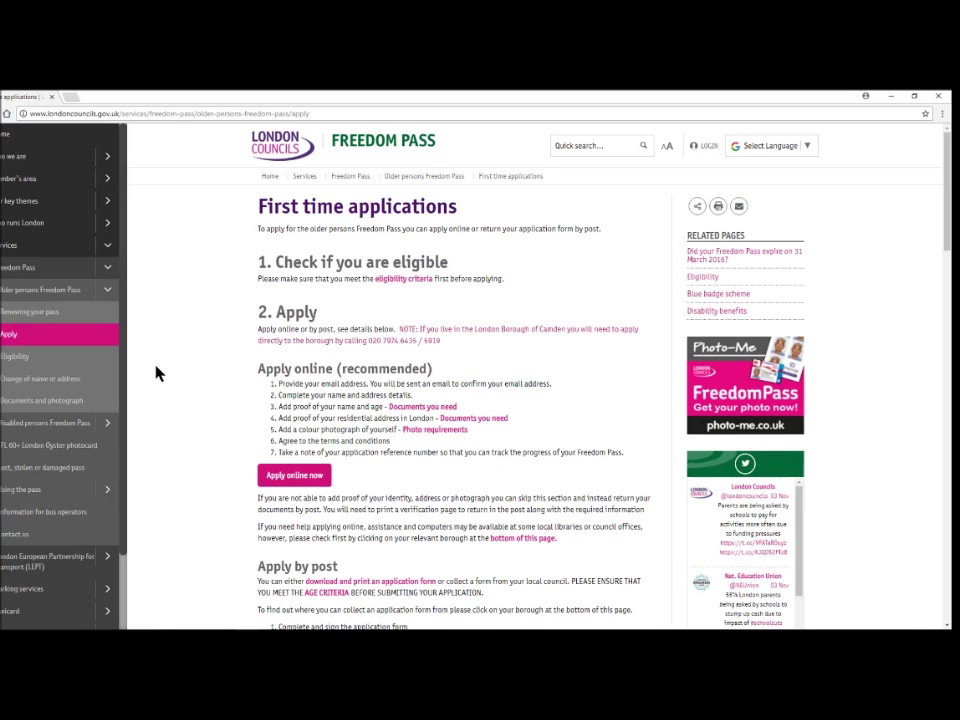
{"action": "scroll", "coordinate": [156, 373], "scroll_direction": "down", "scroll_amount": 1}
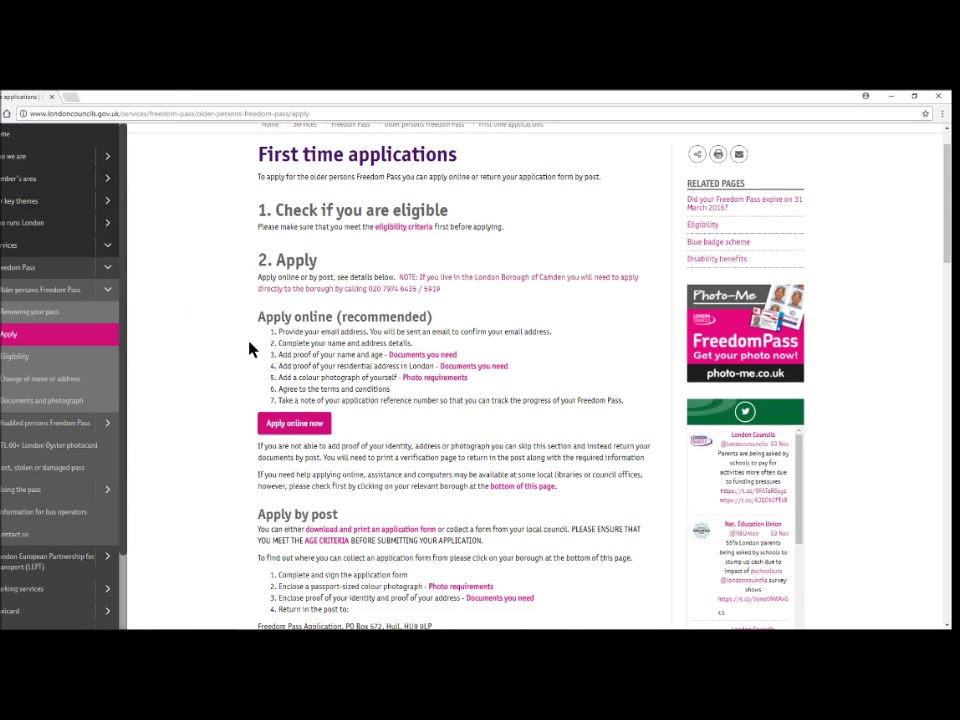
{"action": "scroll", "coordinate": [250, 348], "scroll_direction": "up", "scroll_amount": 1}
{"action": "scroll", "coordinate": [250, 348], "scroll_direction": "down", "scroll_amount": 1}
{"action": "scroll", "coordinate": [248, 353], "scroll_direction": "up", "scroll_amount": 1}
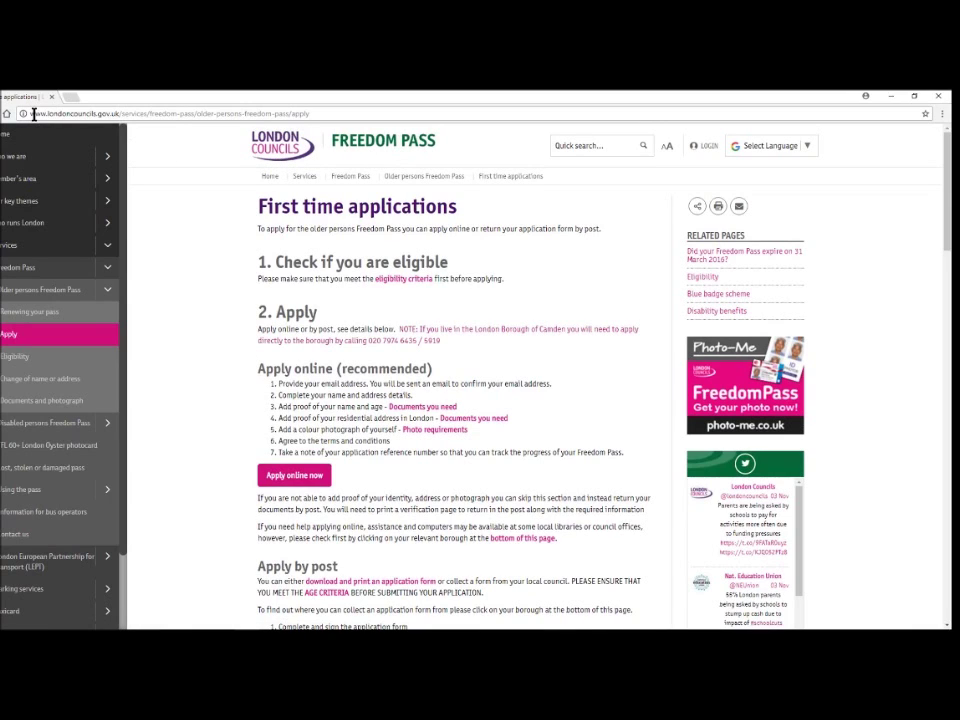
Step: Start the online Freedom Pass application and dismiss the browser's offer to save the password
{"action": "left_click_drag", "start_coordinate": [34, 114], "coordinate": [126, 114]}
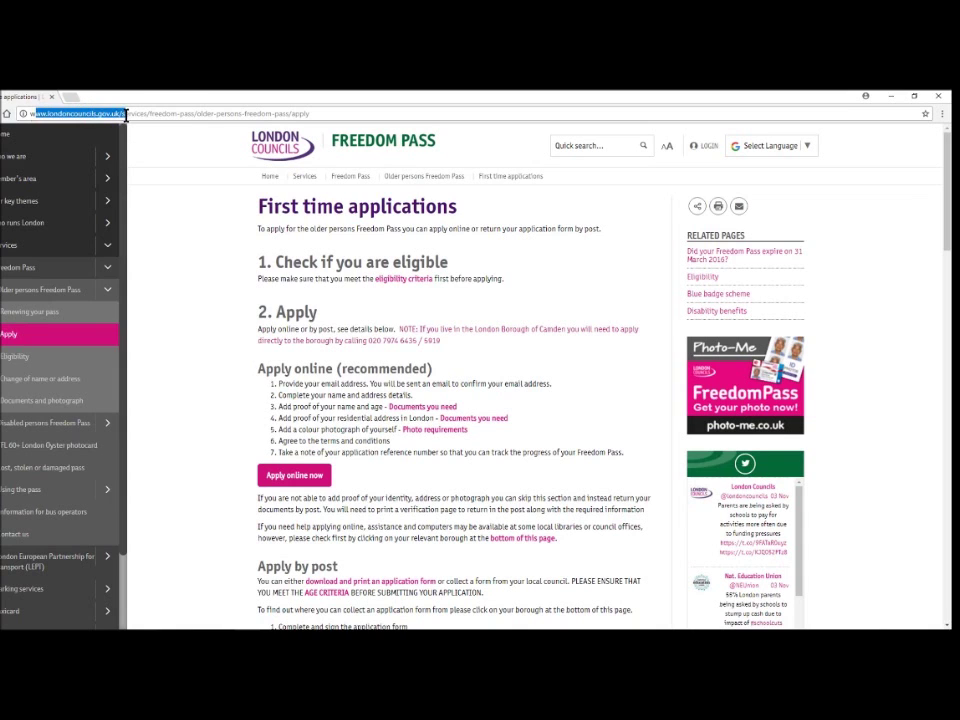
{"action": "left_click", "coordinate": [210, 228]}
{"action": "scroll", "coordinate": [229, 452], "scroll_direction": "down", "scroll_amount": 1}
{"action": "scroll", "coordinate": [228, 453], "scroll_direction": "up", "scroll_amount": 1}
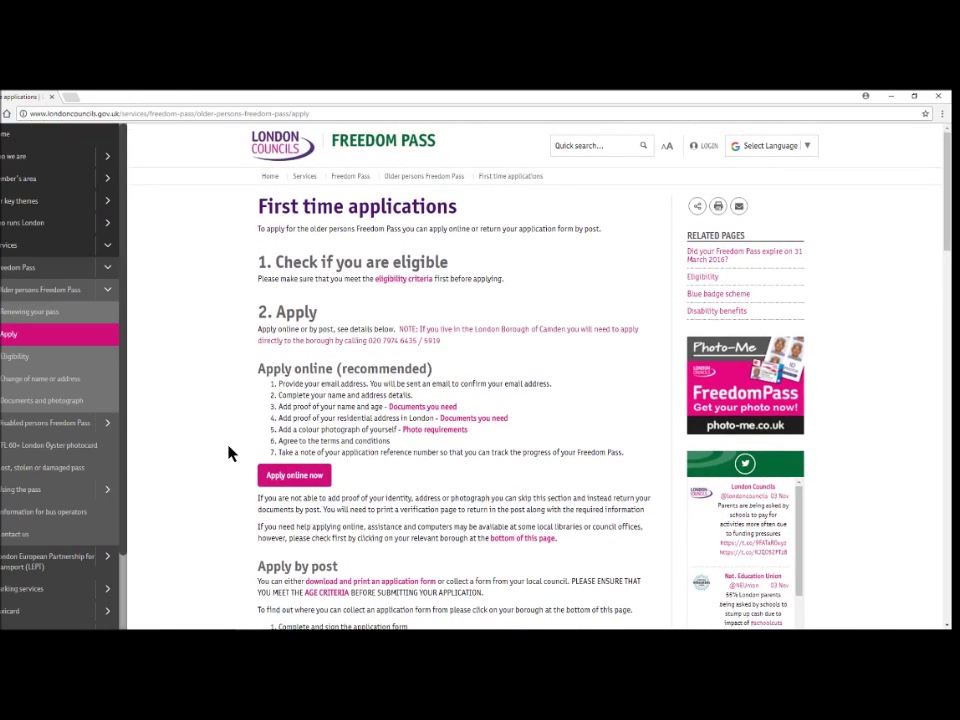
{"action": "scroll", "coordinate": [225, 451], "scroll_direction": "down", "scroll_amount": 1}
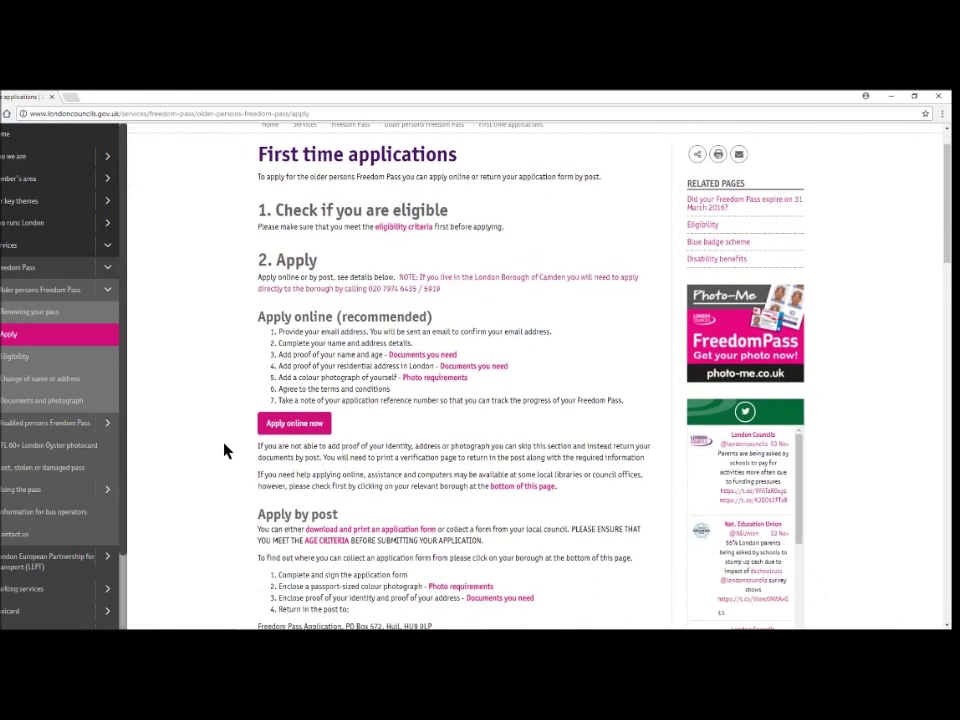
{"action": "scroll", "coordinate": [225, 451], "scroll_direction": "down", "scroll_amount": 2}
{"action": "scroll", "coordinate": [199, 282], "scroll_direction": "up", "scroll_amount": 1}
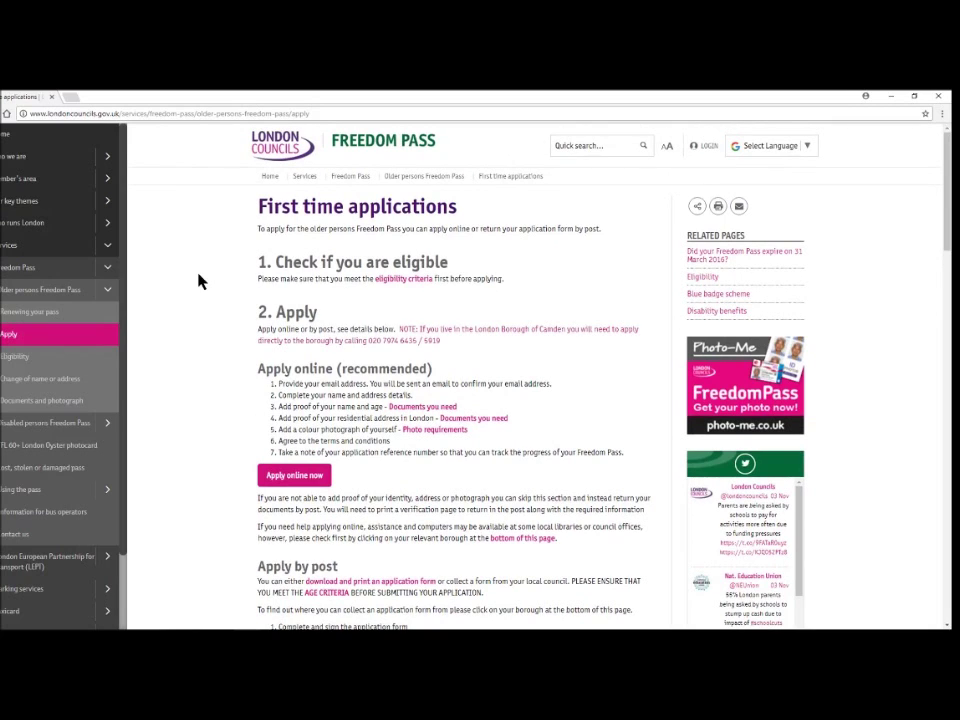
{"action": "left_click", "coordinate": [294, 477]}
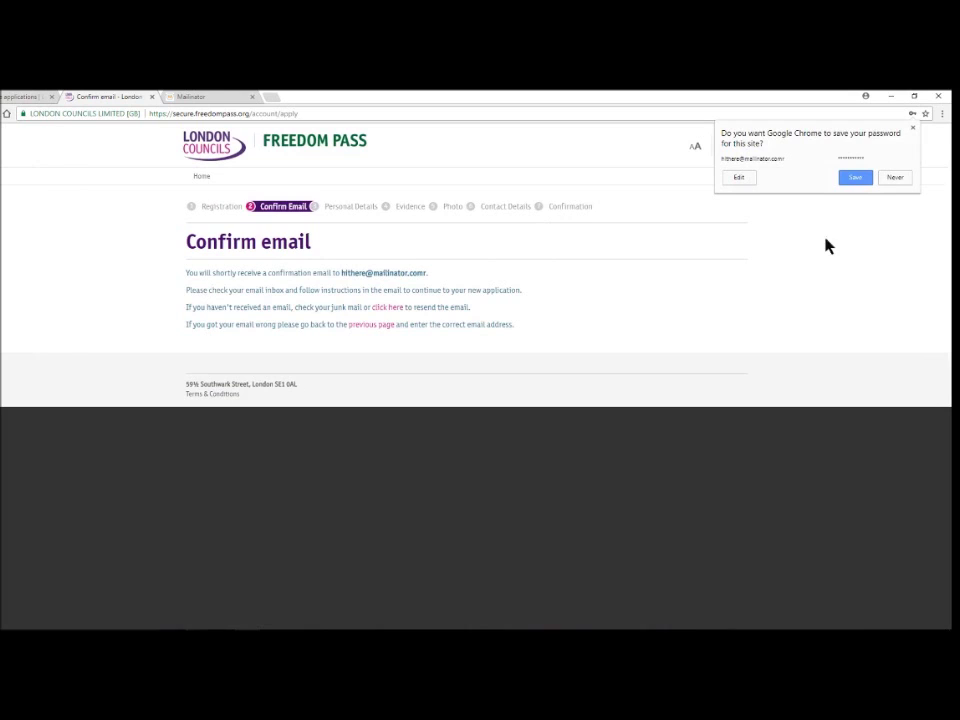
{"action": "left_click", "coordinate": [911, 130]}
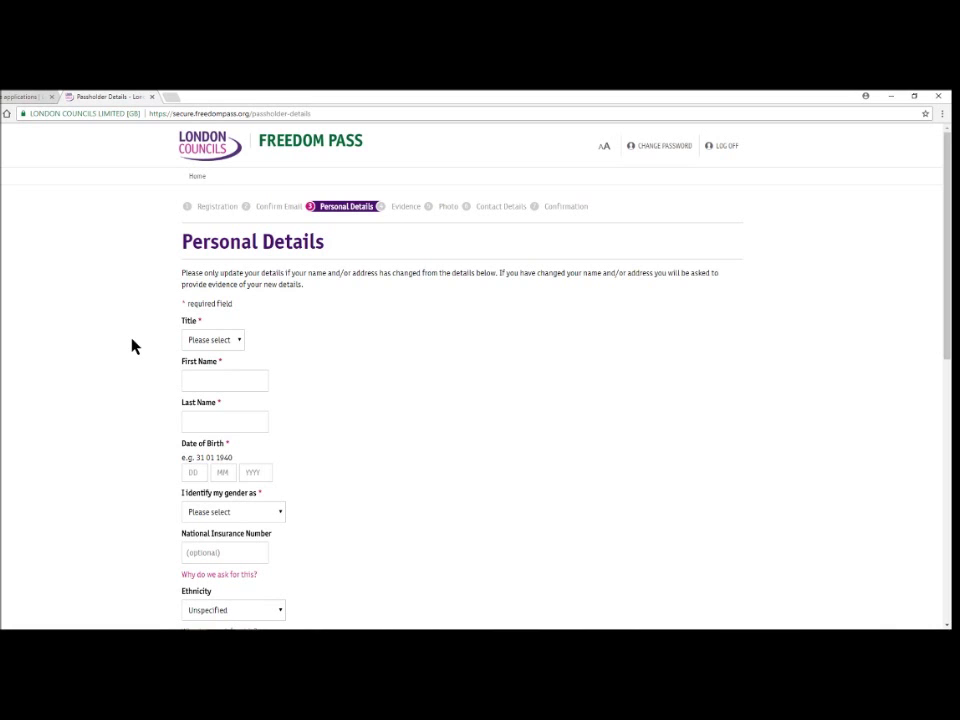
Step: Examine the Title choices and the explanation of why the National Insurance Number is requested on the Personal Details form
{"action": "scroll", "coordinate": [133, 345], "scroll_direction": "down", "scroll_amount": 1}
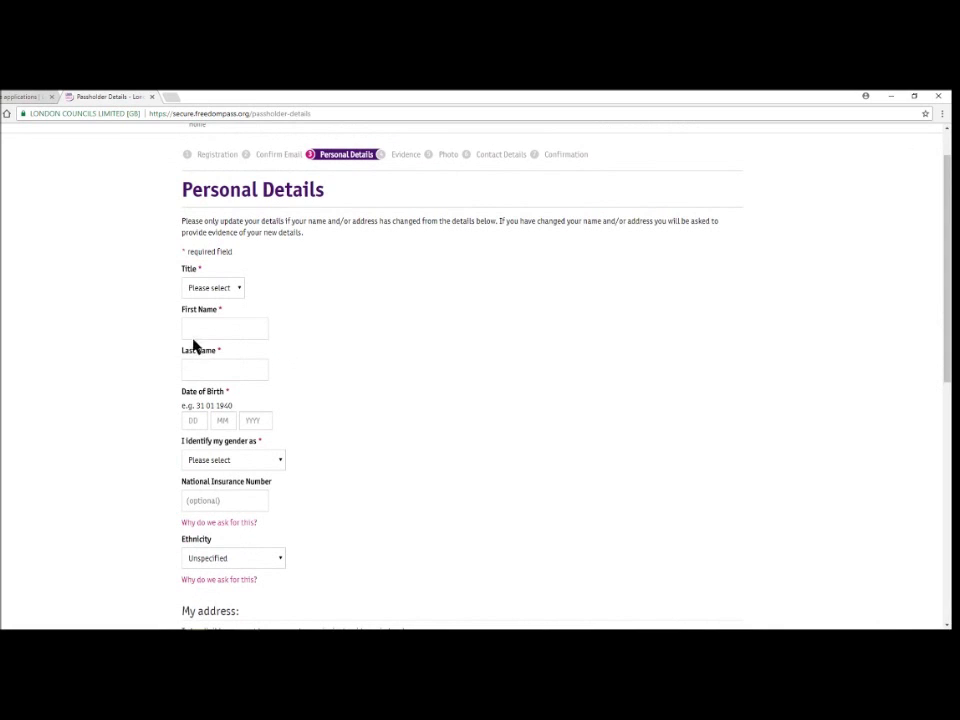
{"action": "left_click", "coordinate": [211, 291]}
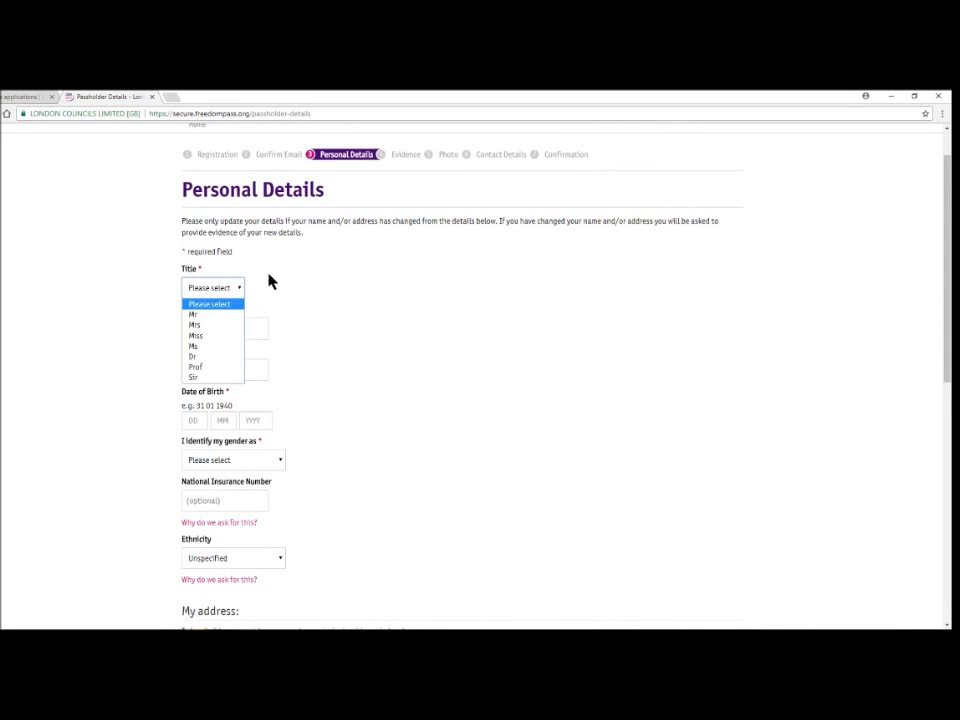
{"action": "left_click", "coordinate": [270, 283]}
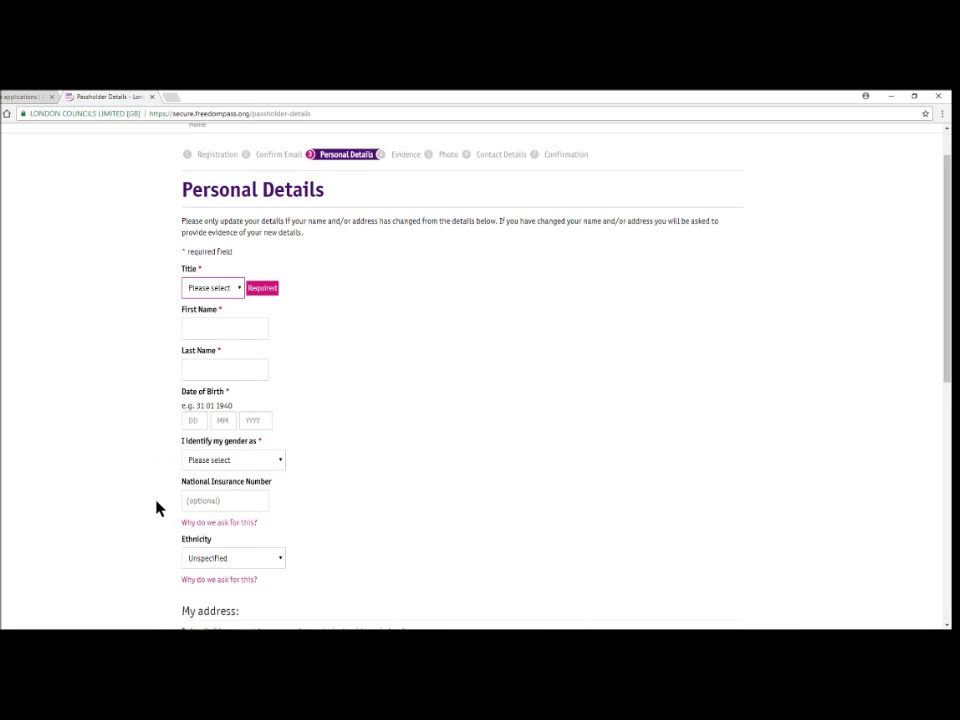
{"action": "scroll", "coordinate": [150, 508], "scroll_direction": "down", "scroll_amount": 1}
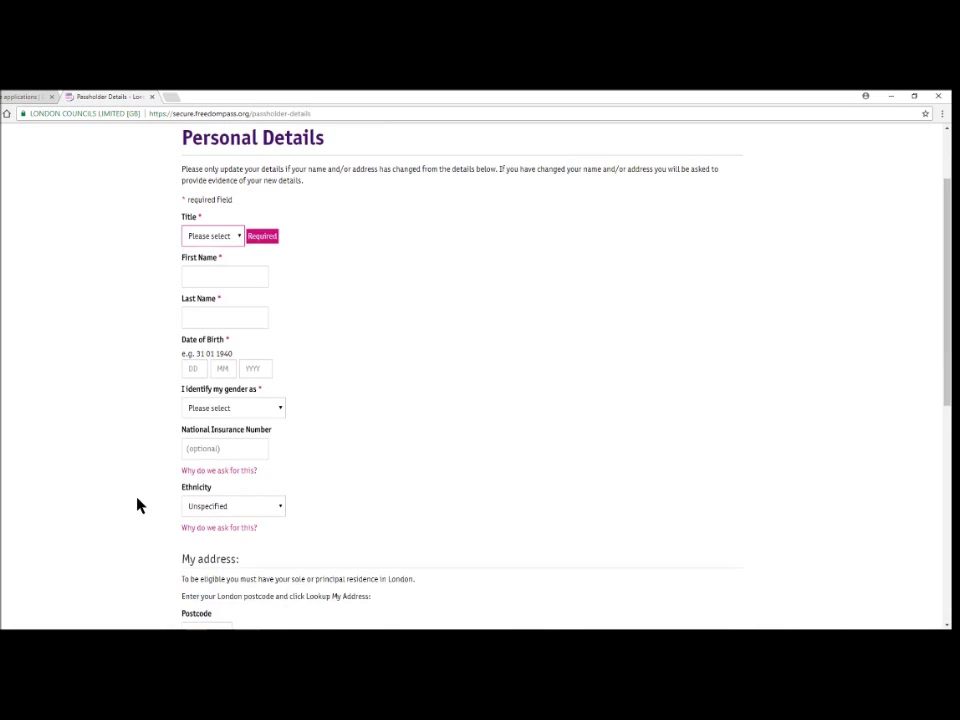
{"action": "scroll", "coordinate": [140, 506], "scroll_direction": "down", "scroll_amount": 1}
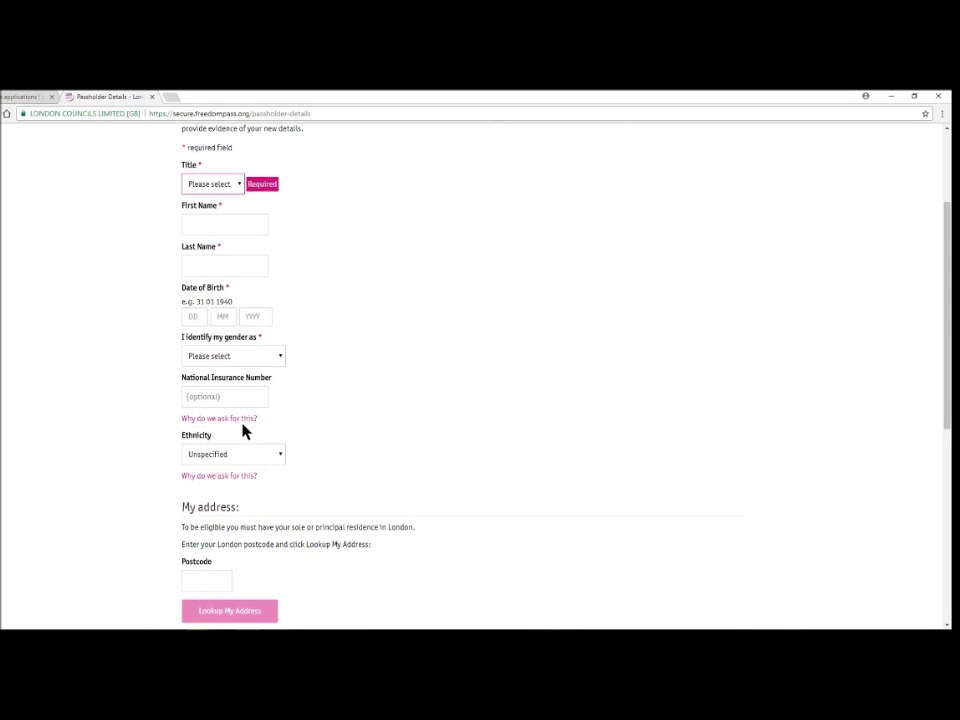
{"action": "mouse_move", "coordinate": [243, 424]}
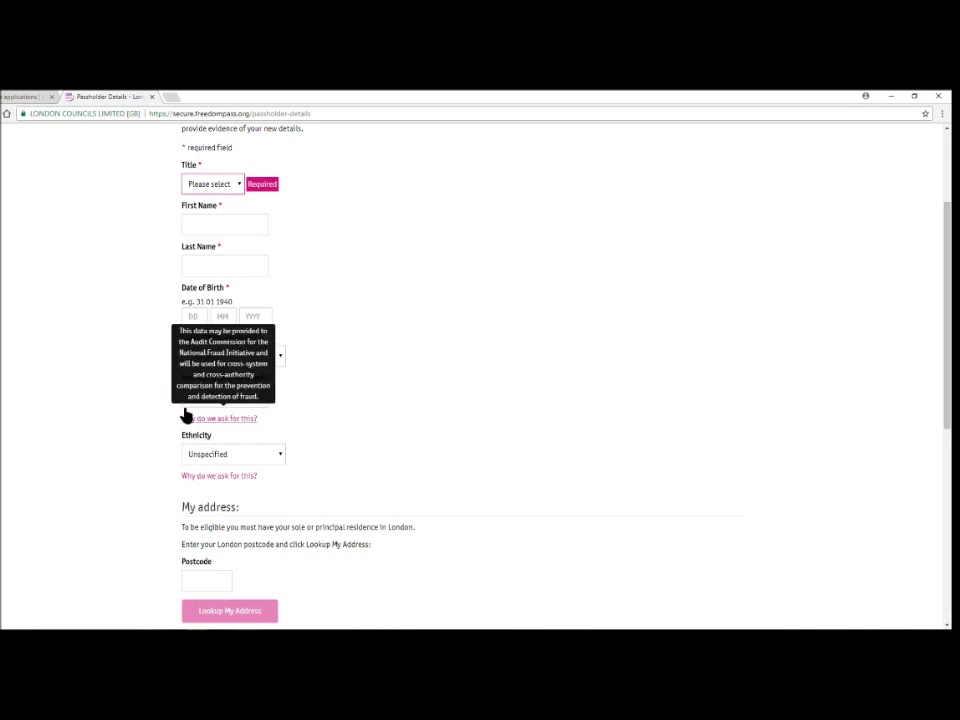
{"action": "scroll", "coordinate": [155, 421], "scroll_direction": "up", "scroll_amount": 1}
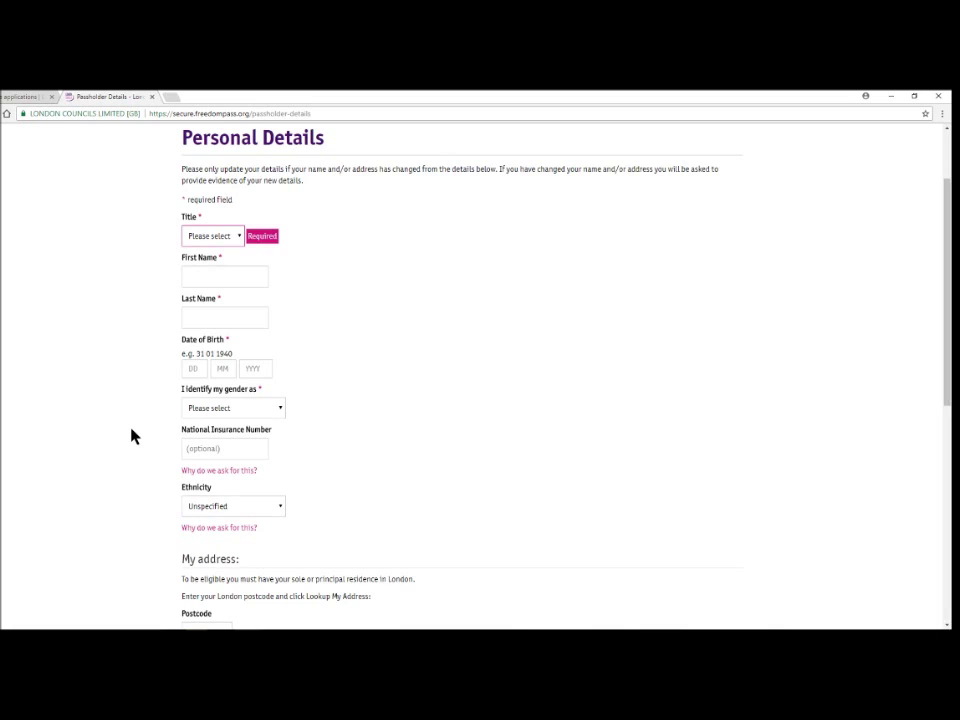
Step: Examine the Ethnicity choices and the explanation of why ethnicity is requested
{"action": "scroll", "coordinate": [133, 436], "scroll_direction": "down", "scroll_amount": 1}
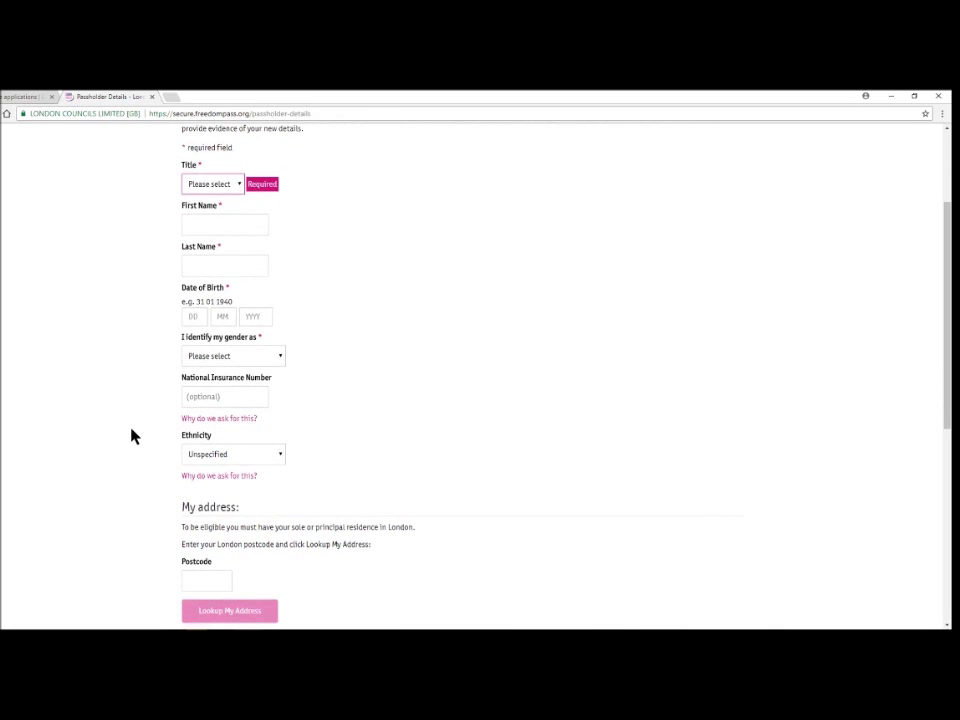
{"action": "left_click", "coordinate": [281, 460]}
{"action": "left_click", "coordinate": [302, 461]}
{"action": "mouse_move", "coordinate": [242, 478]}
Step: Review the My address section, including the postcode lookup and the manual address fields down to the end of the form
{"action": "scroll", "coordinate": [292, 480], "scroll_direction": "down", "scroll_amount": 1}
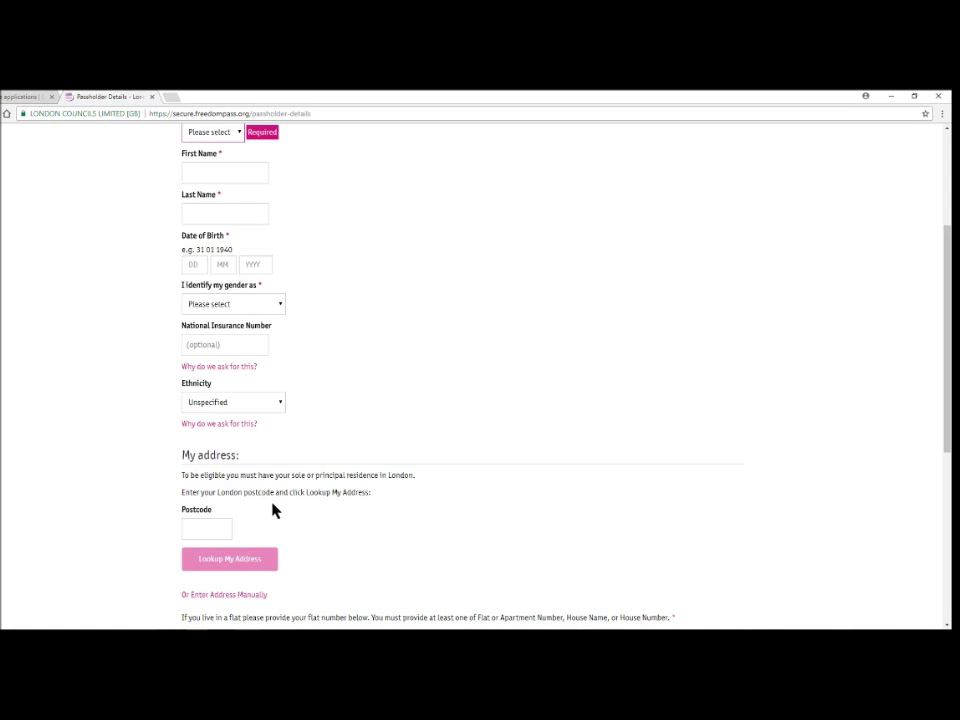
{"action": "scroll", "coordinate": [272, 510], "scroll_direction": "down", "scroll_amount": 1}
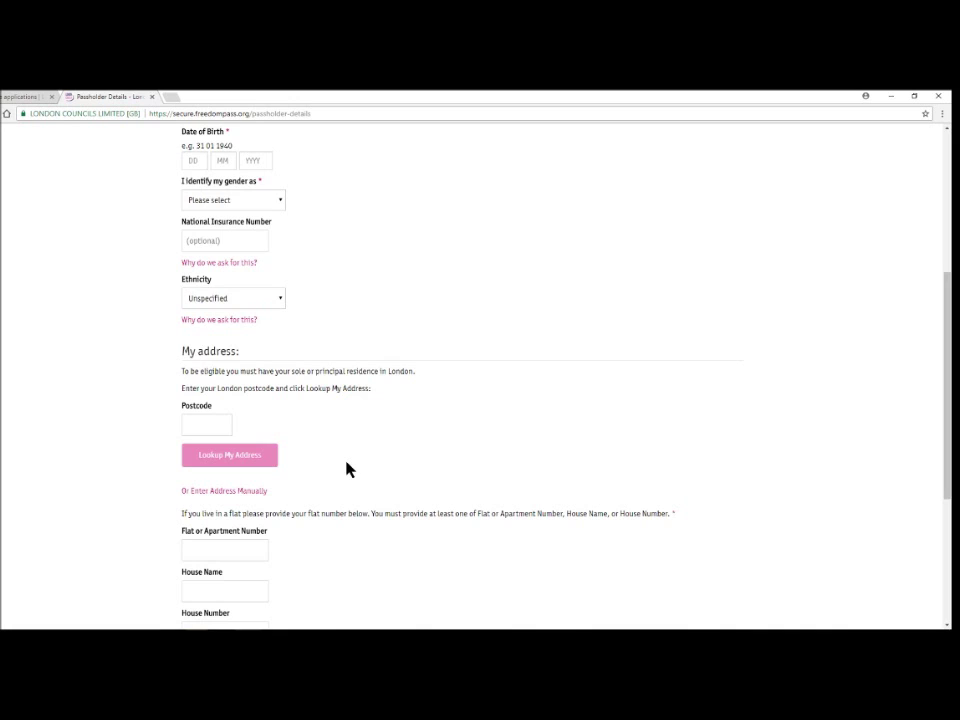
{"action": "scroll", "coordinate": [347, 470], "scroll_direction": "down", "scroll_amount": 1}
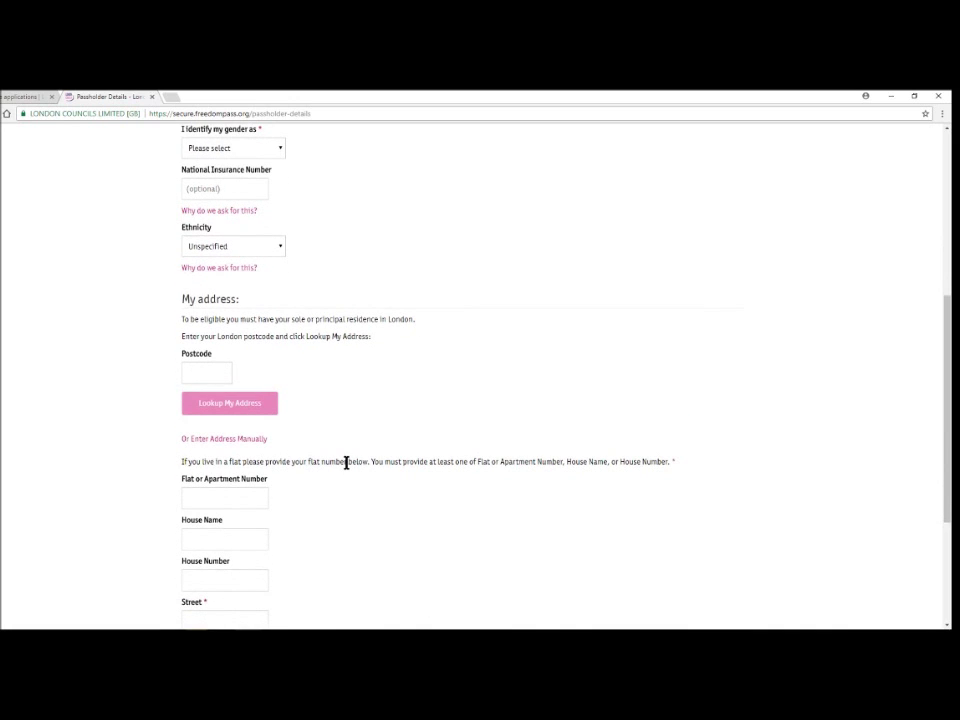
{"action": "scroll", "coordinate": [346, 462], "scroll_direction": "down", "scroll_amount": 1}
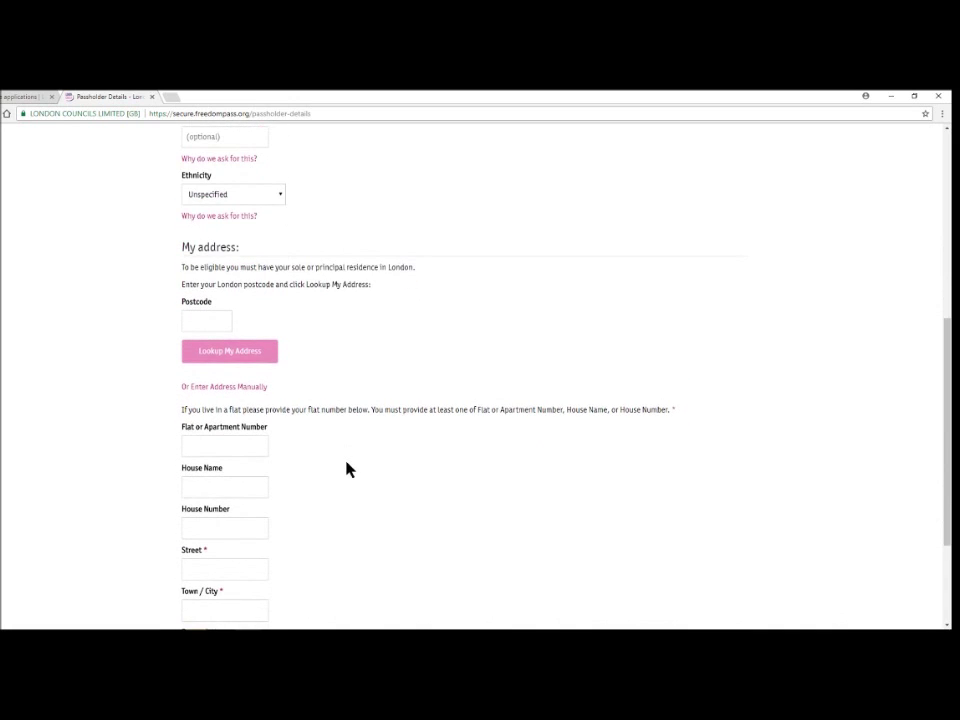
{"action": "scroll", "coordinate": [347, 470], "scroll_direction": "down", "scroll_amount": 1}
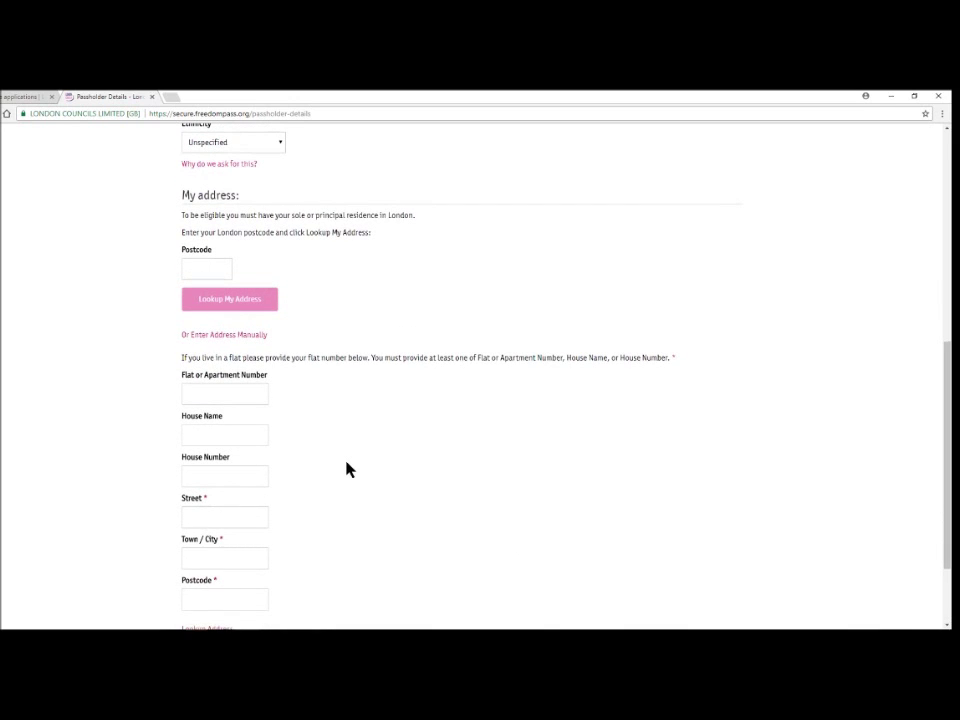
{"action": "scroll", "coordinate": [347, 470], "scroll_direction": "down", "scroll_amount": 1}
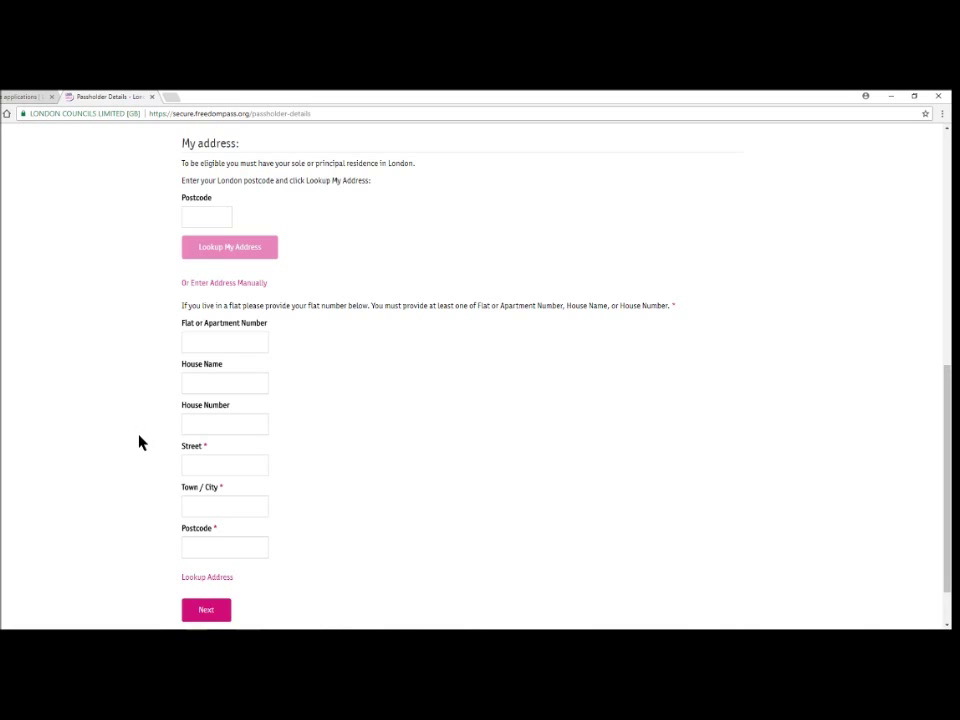
{"action": "scroll", "coordinate": [140, 443], "scroll_direction": "down", "scroll_amount": 1}
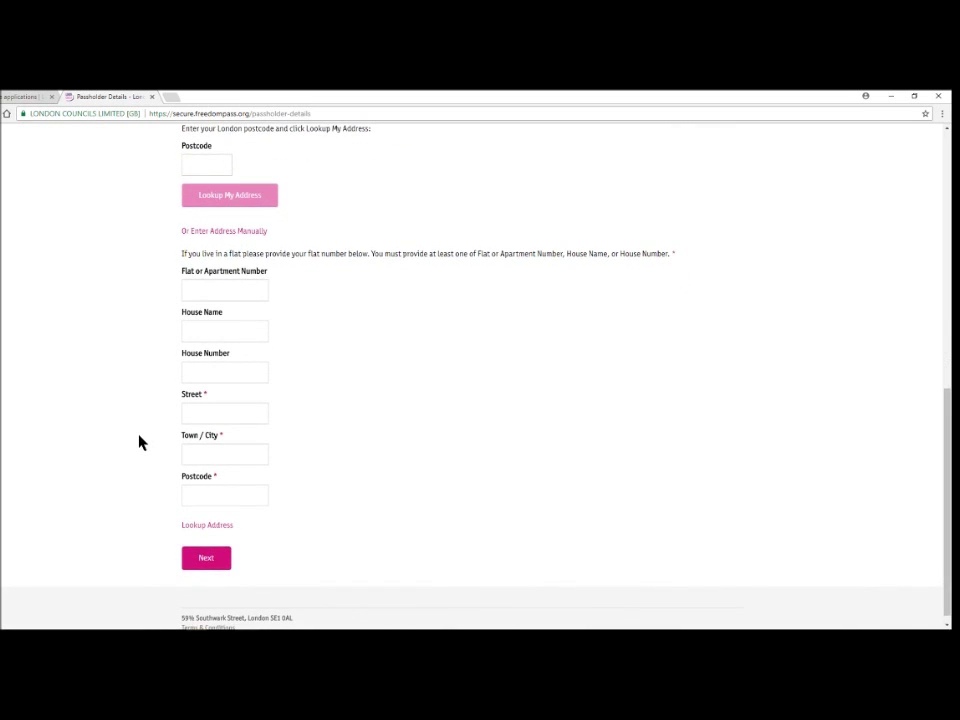
{"action": "scroll", "coordinate": [140, 443], "scroll_direction": "up", "scroll_amount": 3}
{"action": "scroll", "coordinate": [140, 443], "scroll_direction": "down", "scroll_amount": 3}
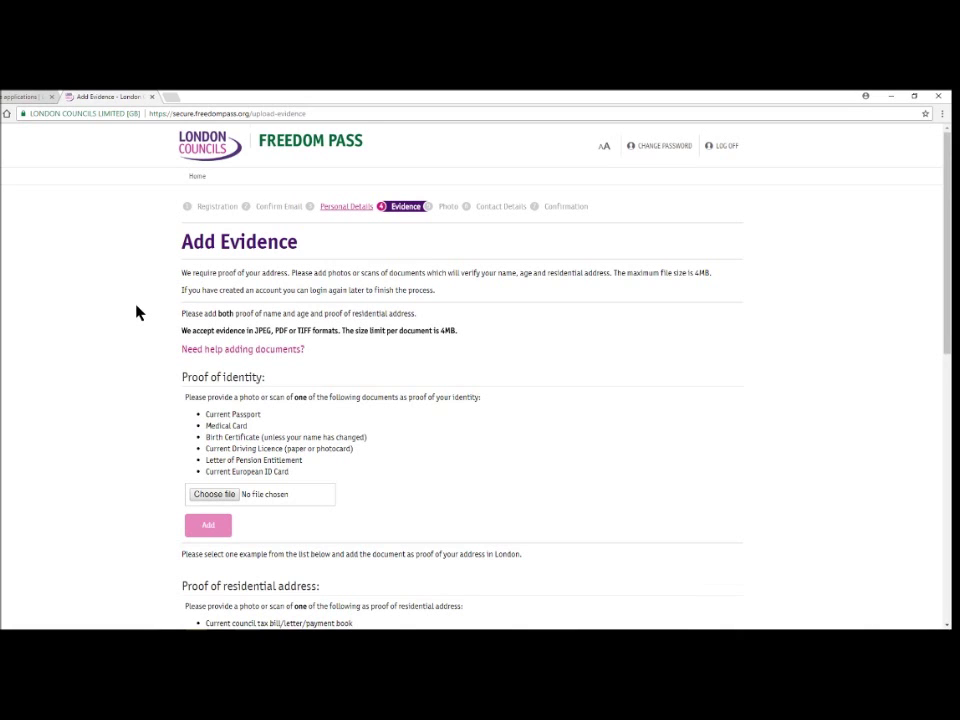
Step: Examine the Add Evidence page's accepted file formats, size limit, and document lists for proof of identity and proof of residential address
{"action": "scroll", "coordinate": [137, 313], "scroll_direction": "down", "scroll_amount": 1}
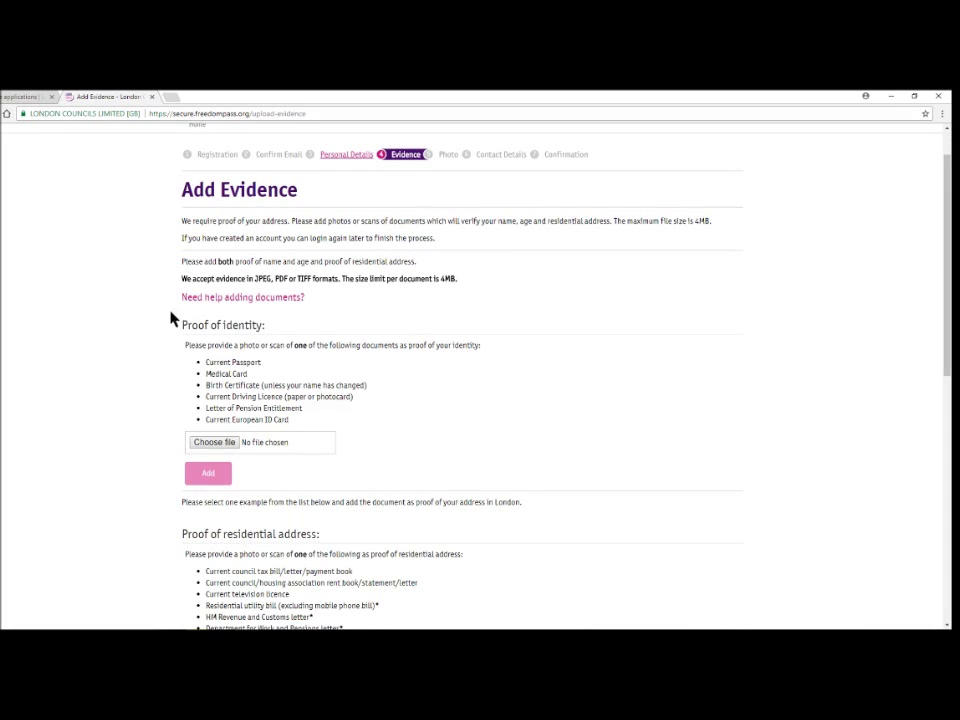
{"action": "scroll", "coordinate": [205, 316], "scroll_direction": "down", "scroll_amount": 1}
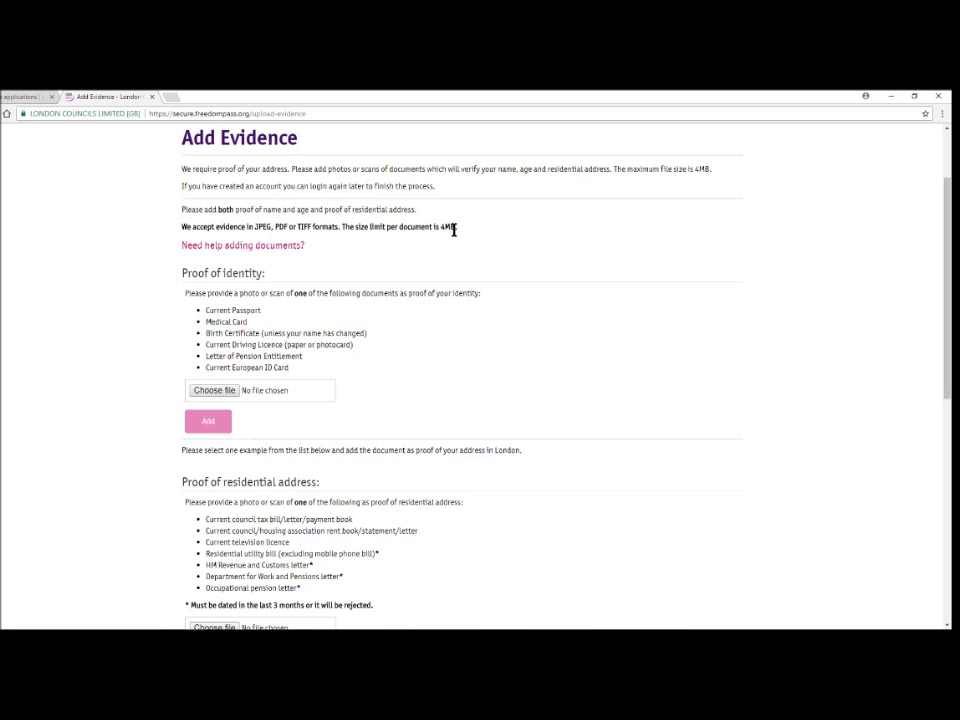
{"action": "scroll", "coordinate": [144, 407], "scroll_direction": "down", "scroll_amount": 1}
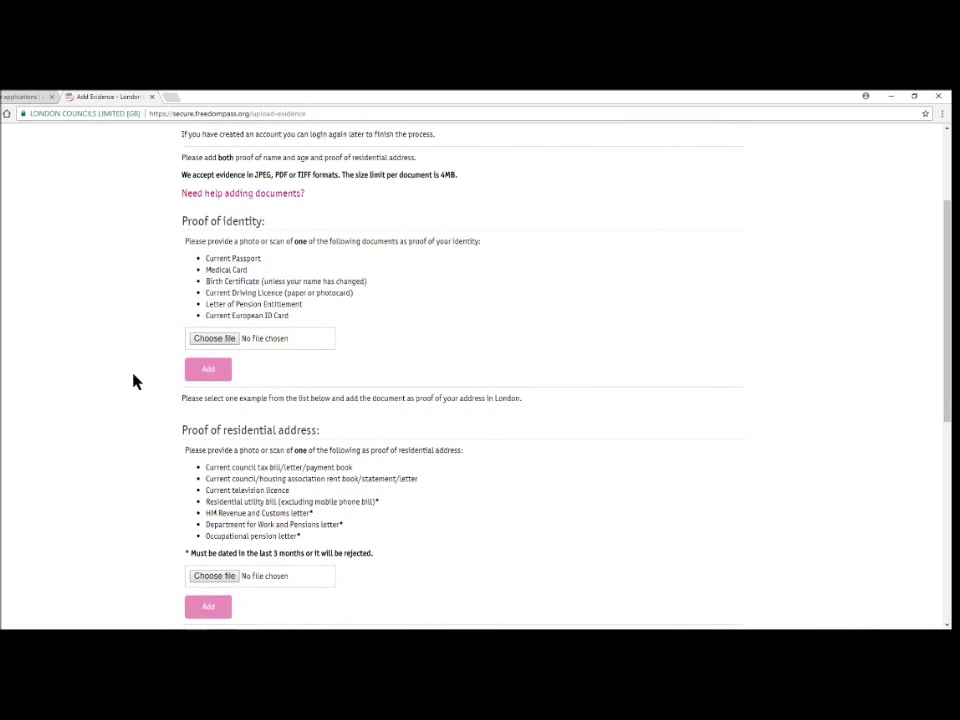
{"action": "scroll", "coordinate": [134, 381], "scroll_direction": "down", "scroll_amount": 1}
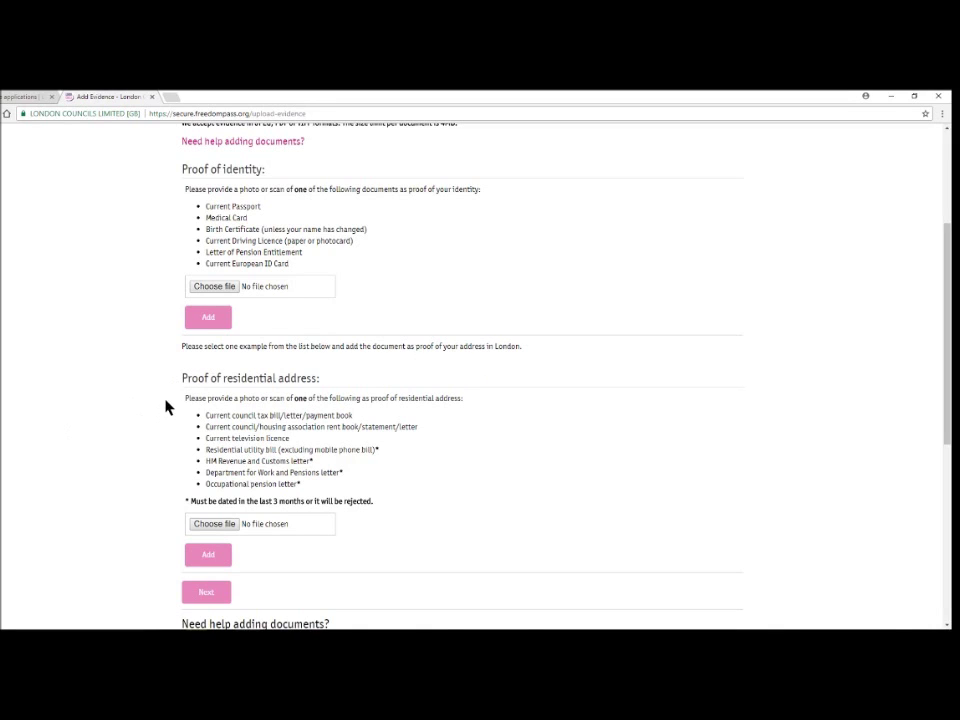
{"action": "scroll", "coordinate": [157, 408], "scroll_direction": "down", "scroll_amount": 1}
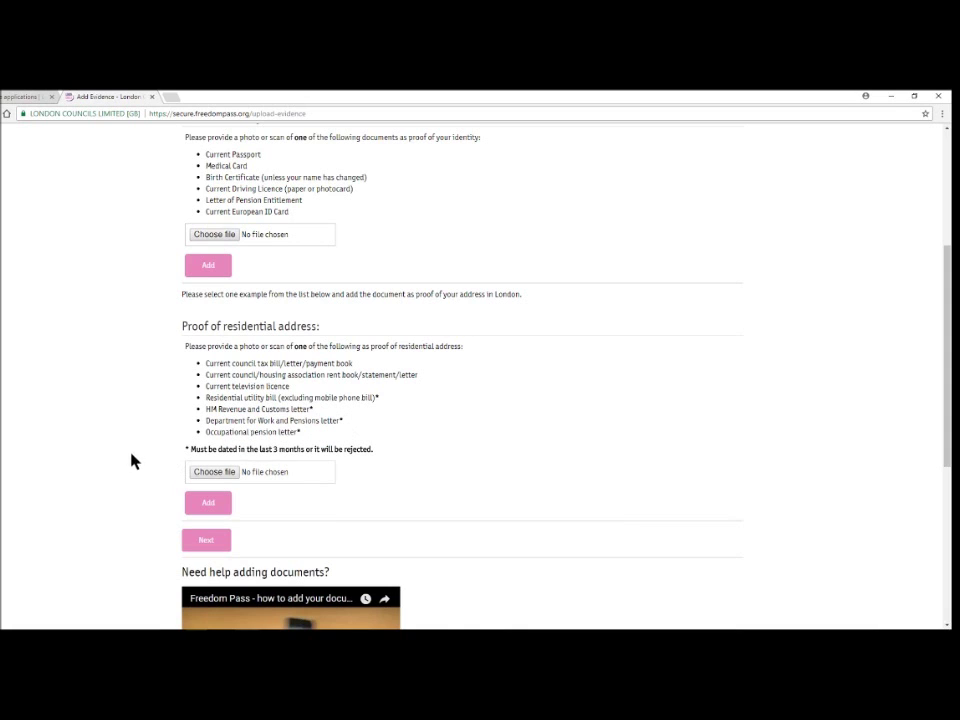
{"action": "scroll", "coordinate": [127, 462], "scroll_direction": "down", "scroll_amount": 1}
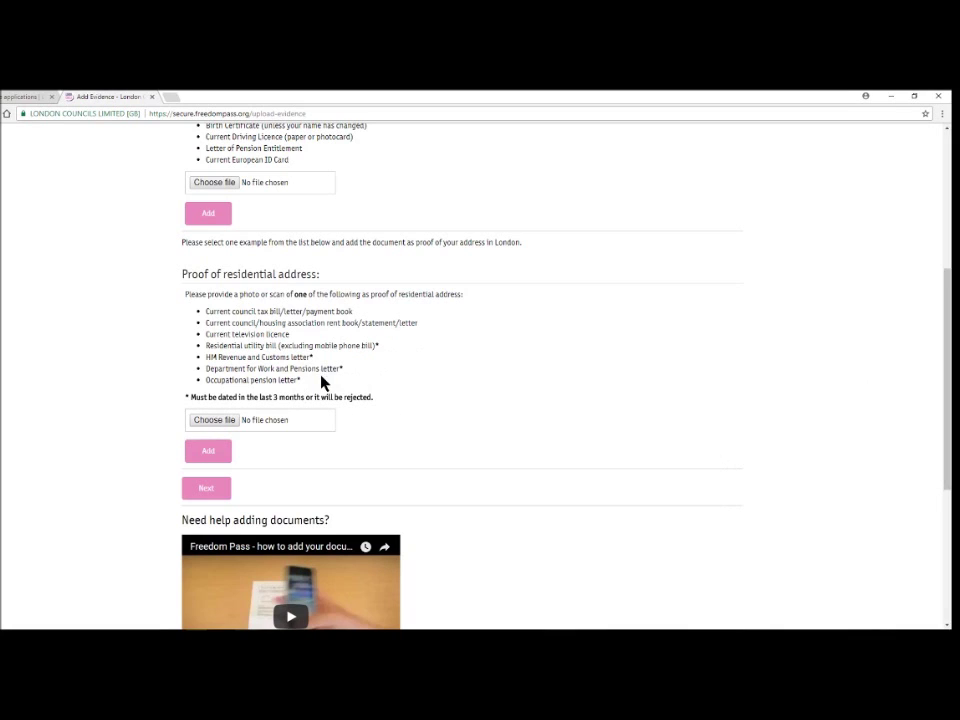
{"action": "scroll", "coordinate": [116, 340], "scroll_direction": "up", "scroll_amount": 2}
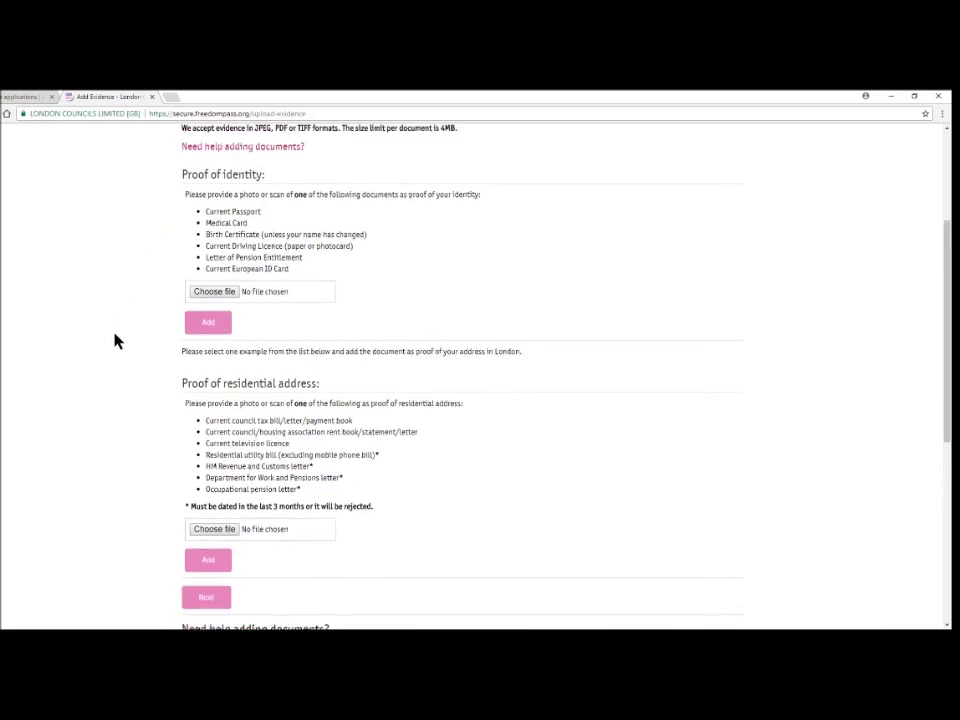
{"action": "scroll", "coordinate": [116, 342], "scroll_direction": "down", "scroll_amount": 1}
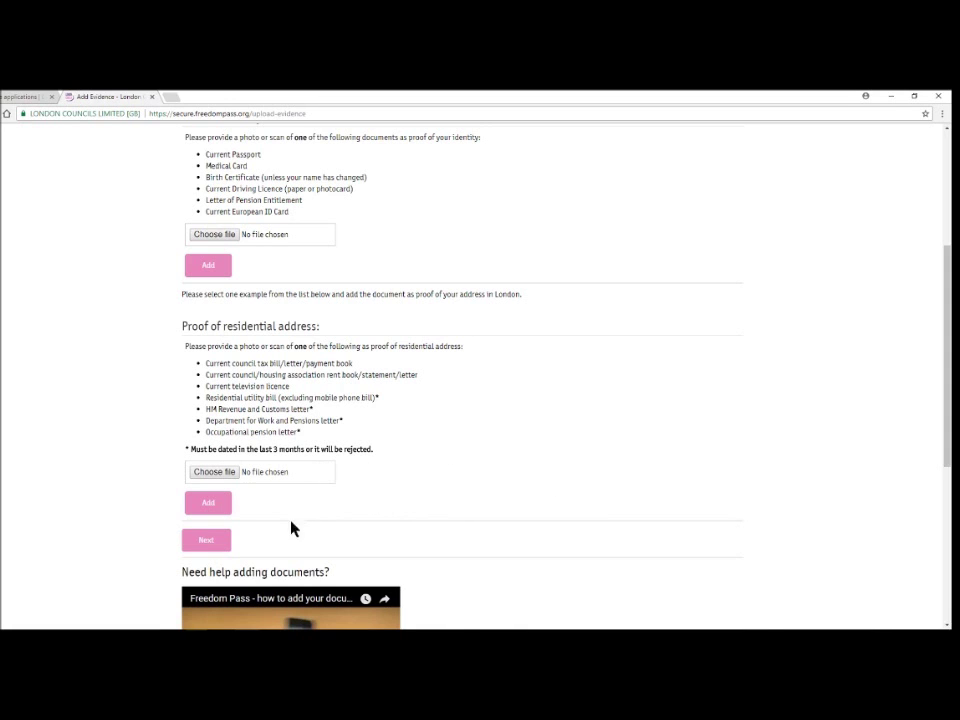
Step: Review the guidance on adding documents and the alternative of posting the evidence, comparing them with the upload sections
{"action": "scroll", "coordinate": [165, 515], "scroll_direction": "down", "scroll_amount": 3}
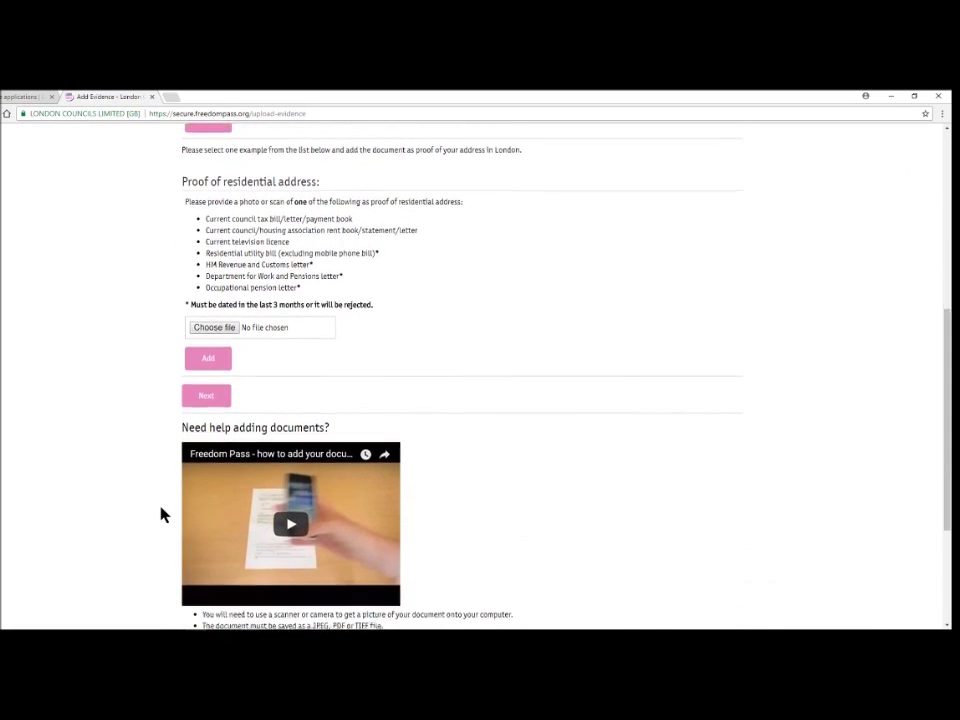
{"action": "scroll", "coordinate": [165, 515], "scroll_direction": "down", "scroll_amount": 2}
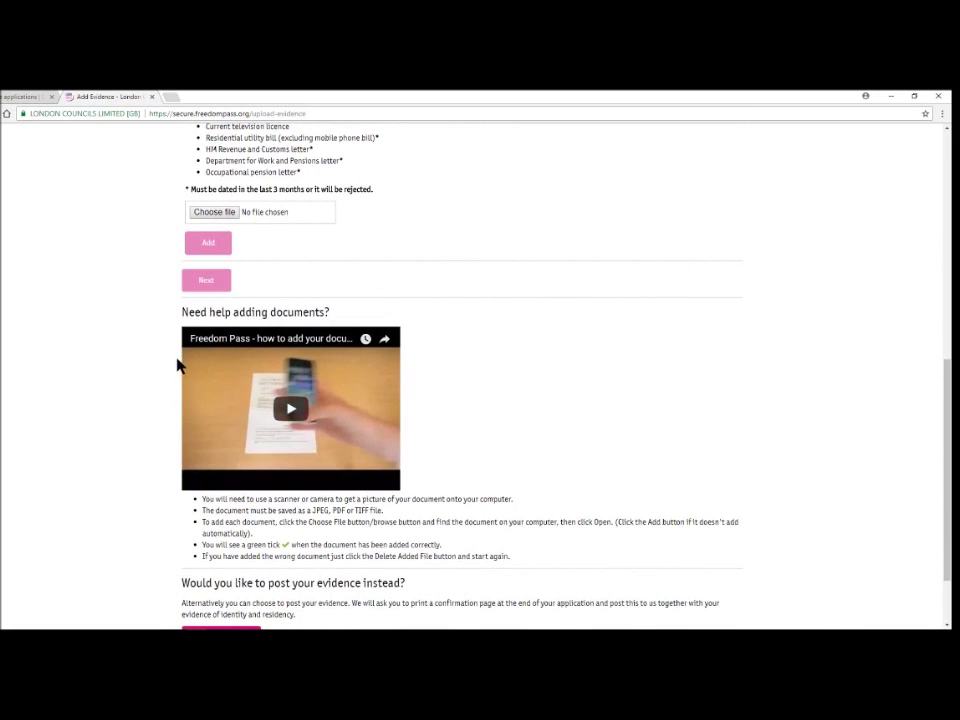
{"action": "scroll", "coordinate": [141, 439], "scroll_direction": "down", "scroll_amount": 1}
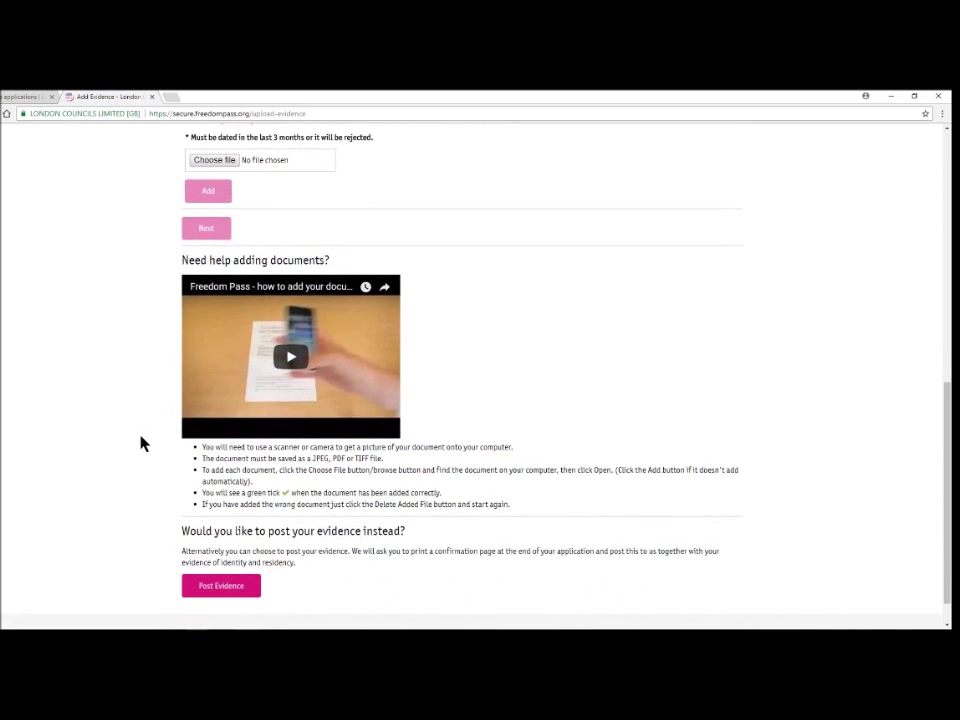
{"action": "scroll", "coordinate": [265, 490], "scroll_direction": "down", "scroll_amount": 1}
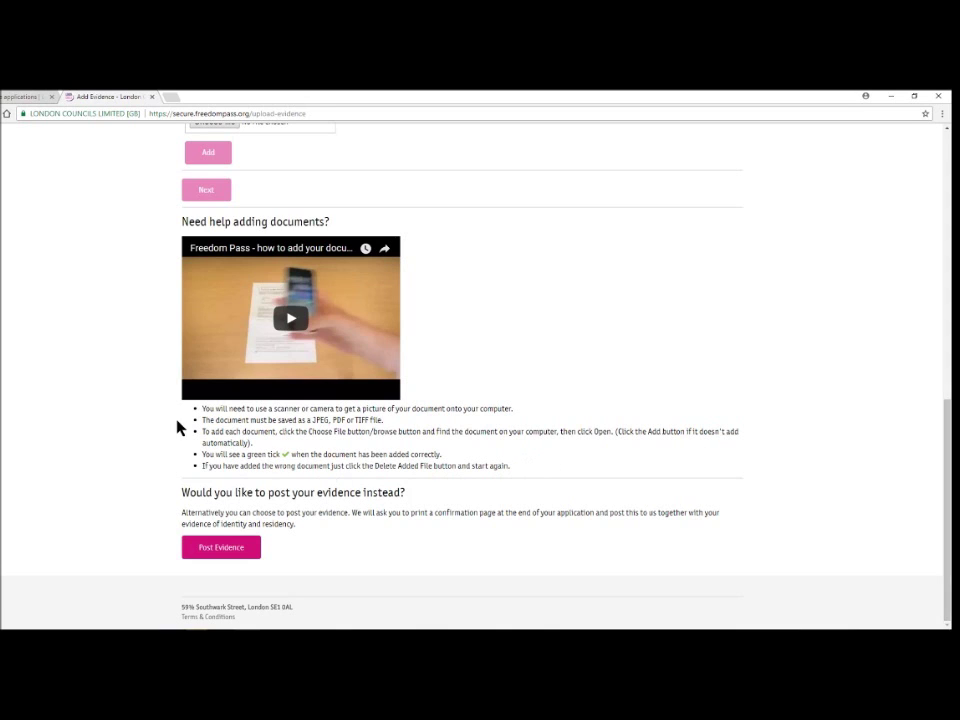
{"action": "scroll", "coordinate": [216, 145], "scroll_direction": "up", "scroll_amount": 1}
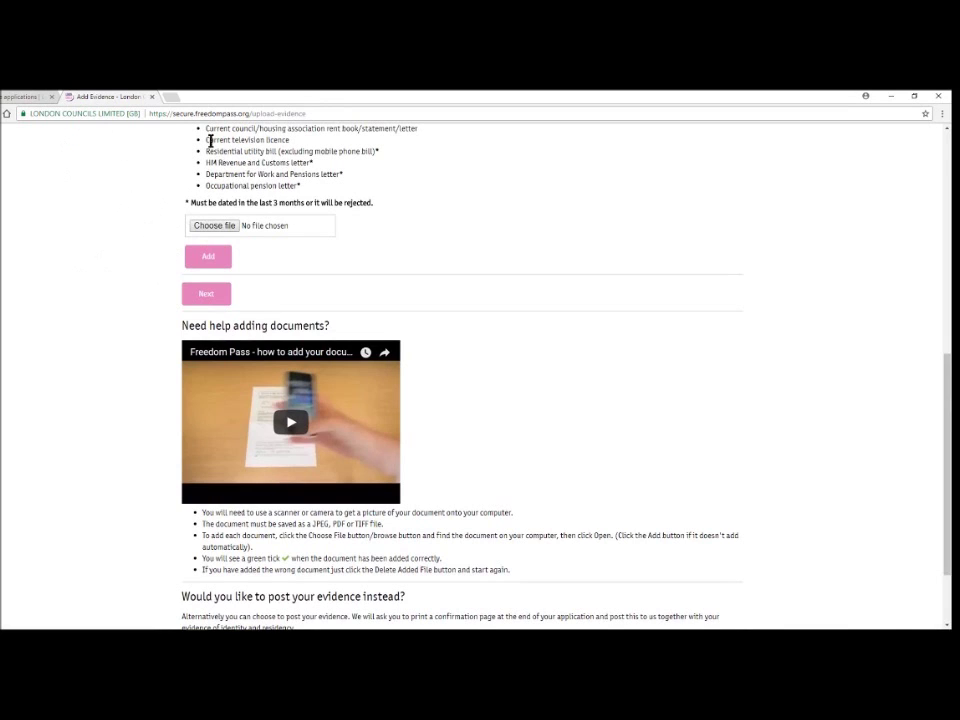
{"action": "scroll", "coordinate": [95, 337], "scroll_direction": "down", "scroll_amount": 1}
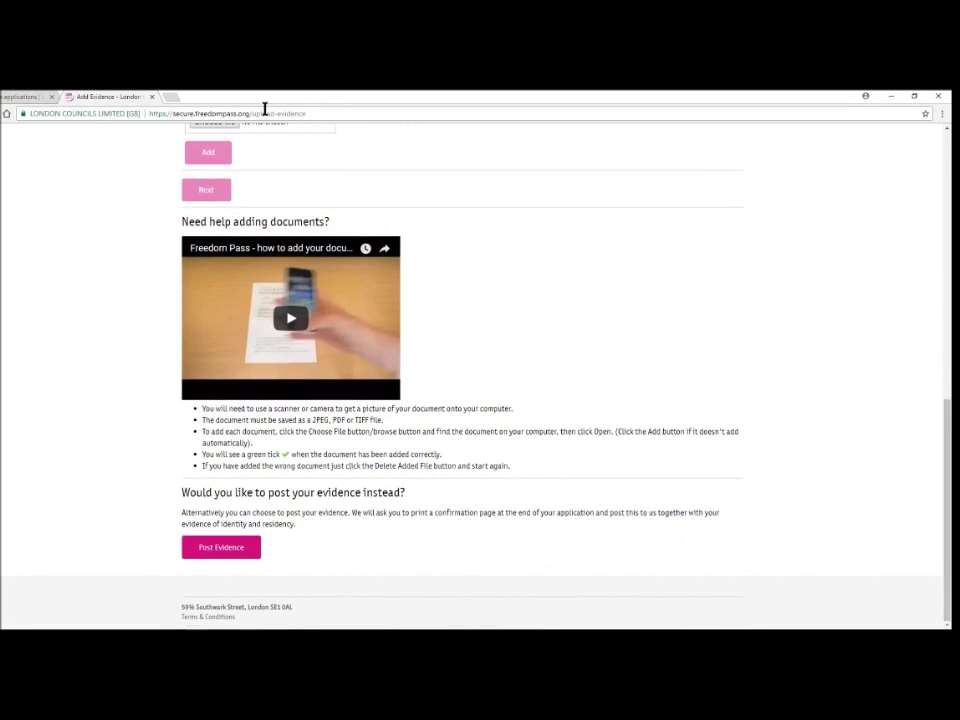
{"action": "scroll", "coordinate": [188, 240], "scroll_direction": "up", "scroll_amount": 2}
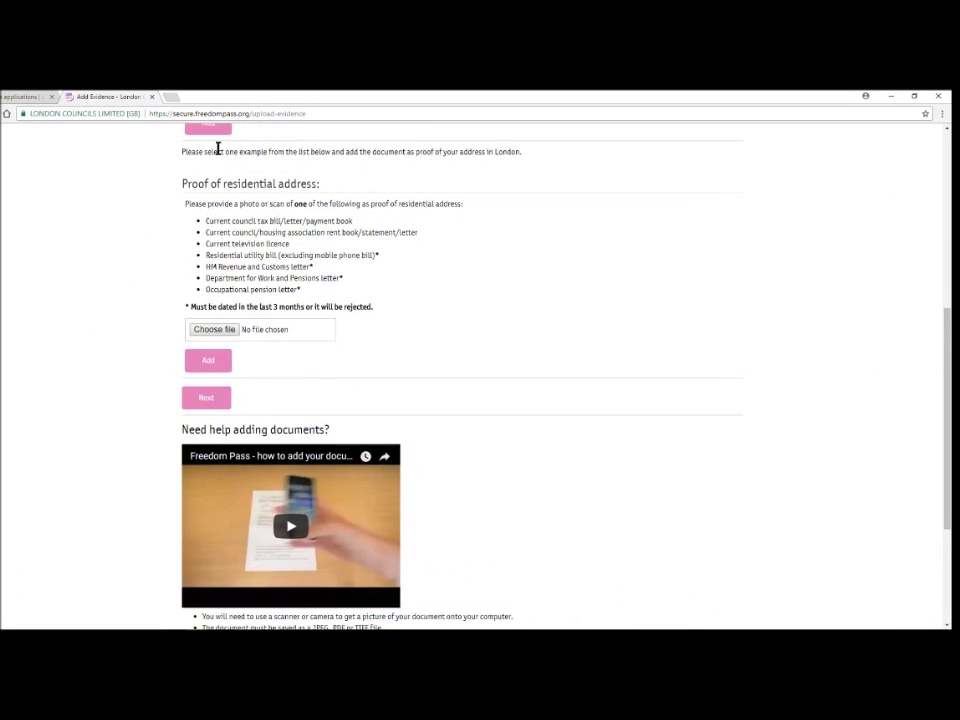
{"action": "scroll", "coordinate": [188, 257], "scroll_direction": "up", "scroll_amount": 2}
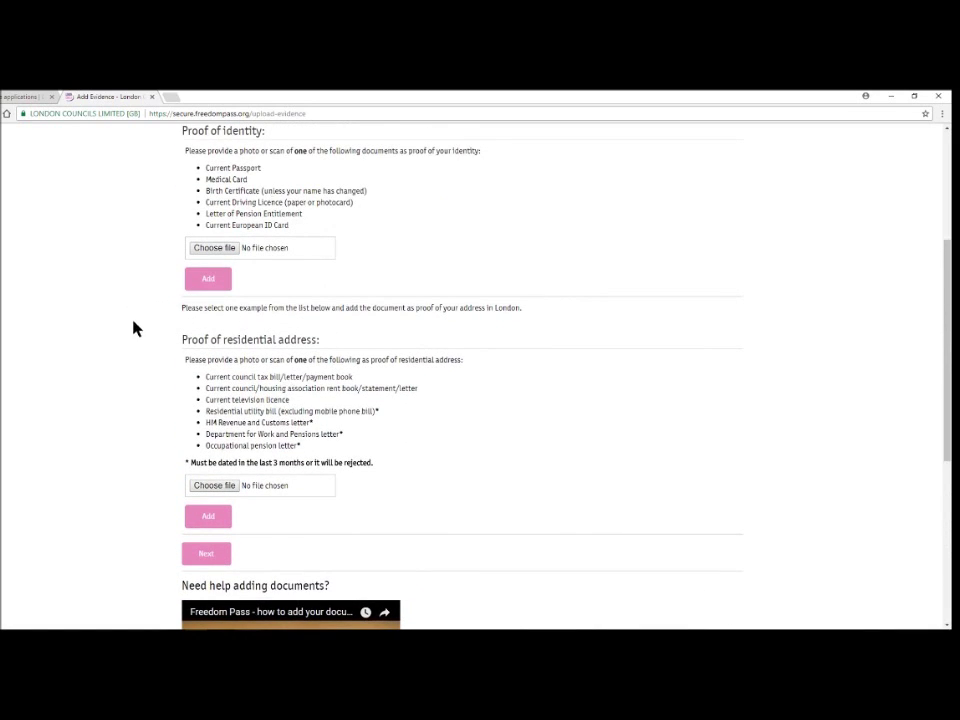
{"action": "scroll", "coordinate": [137, 330], "scroll_direction": "down", "scroll_amount": 4}
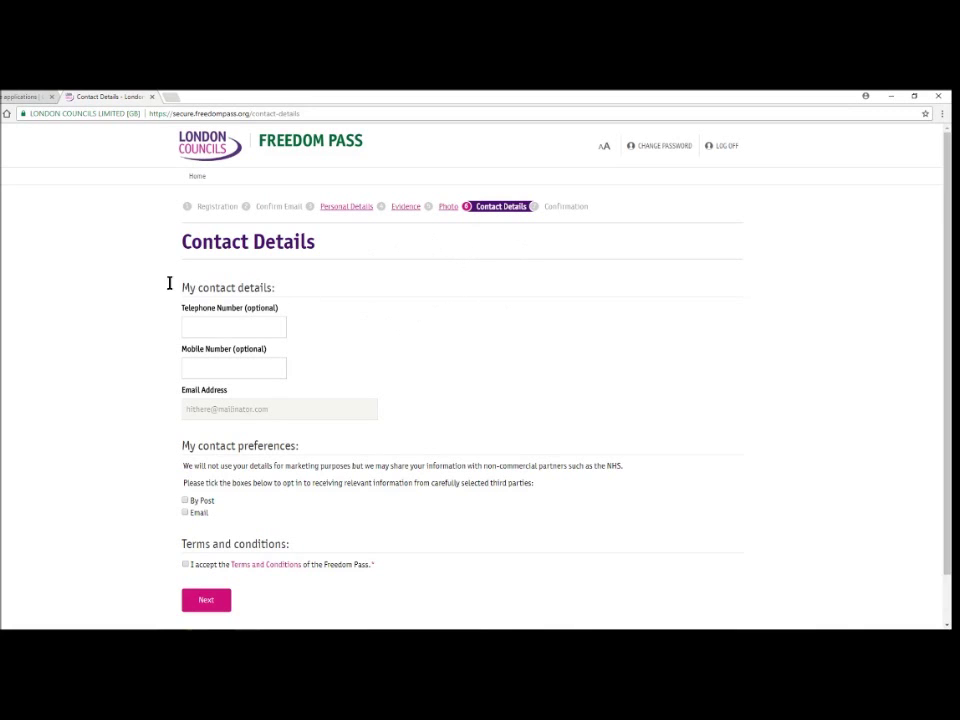
Step: Accept the Terms and Conditions of the Freedom Pass and submit the Contact Details form
{"action": "scroll", "coordinate": [107, 321], "scroll_direction": "down", "scroll_amount": 2}
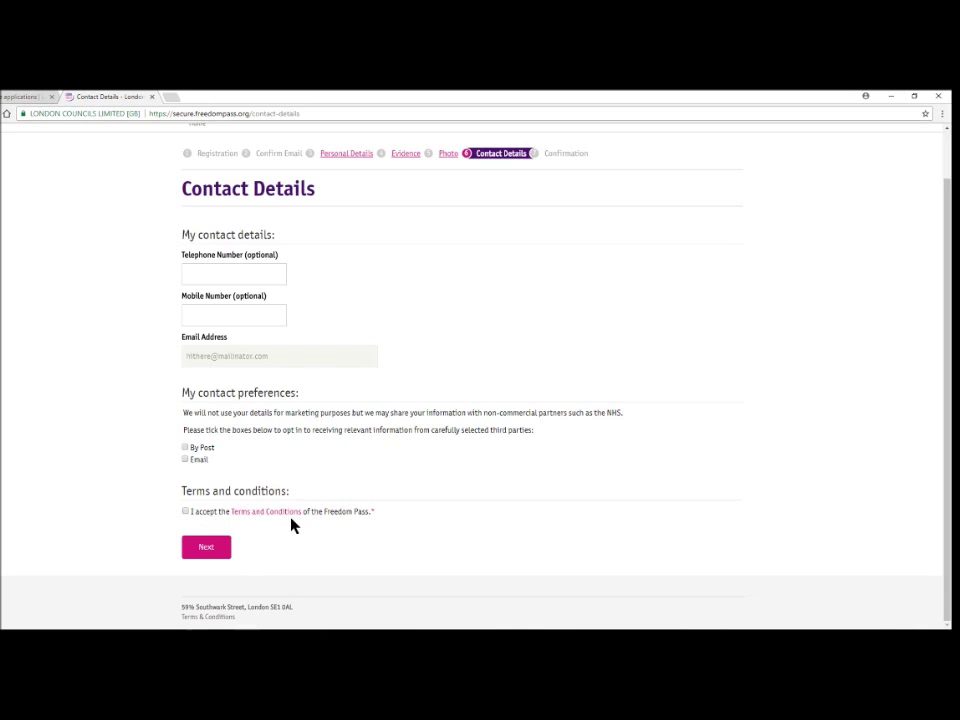
{"action": "left_click", "coordinate": [185, 511]}
{"action": "left_click", "coordinate": [193, 553]}
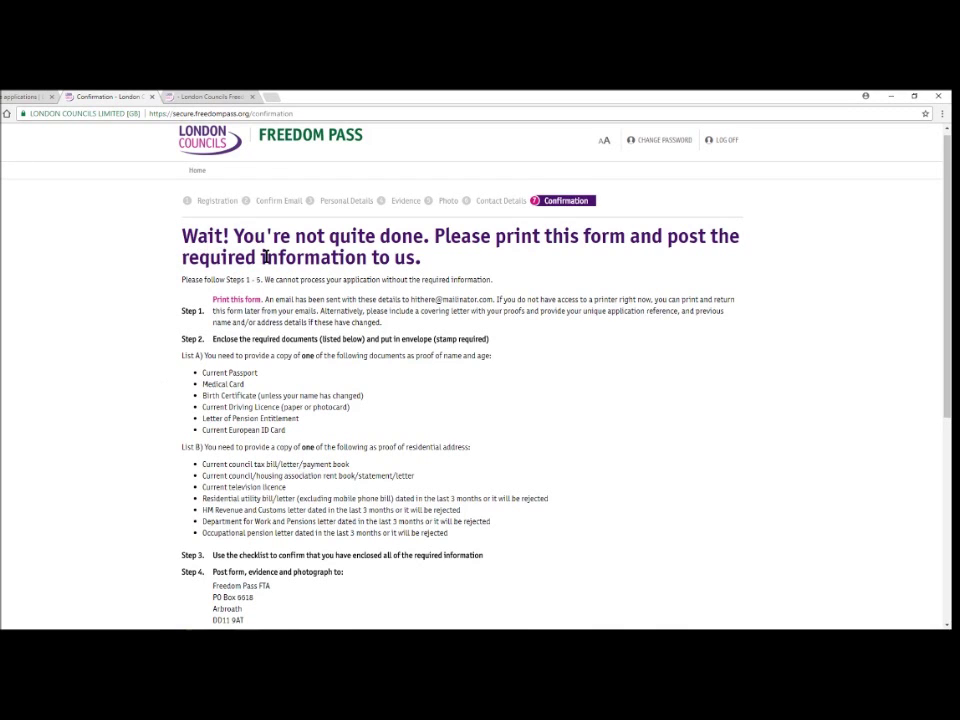
Step: Review the Confirmation page's Steps 1 to 5, required document lists, postal instructions, and application form with the unique application reference
{"action": "scroll", "coordinate": [120, 388], "scroll_direction": "down", "scroll_amount": 5}
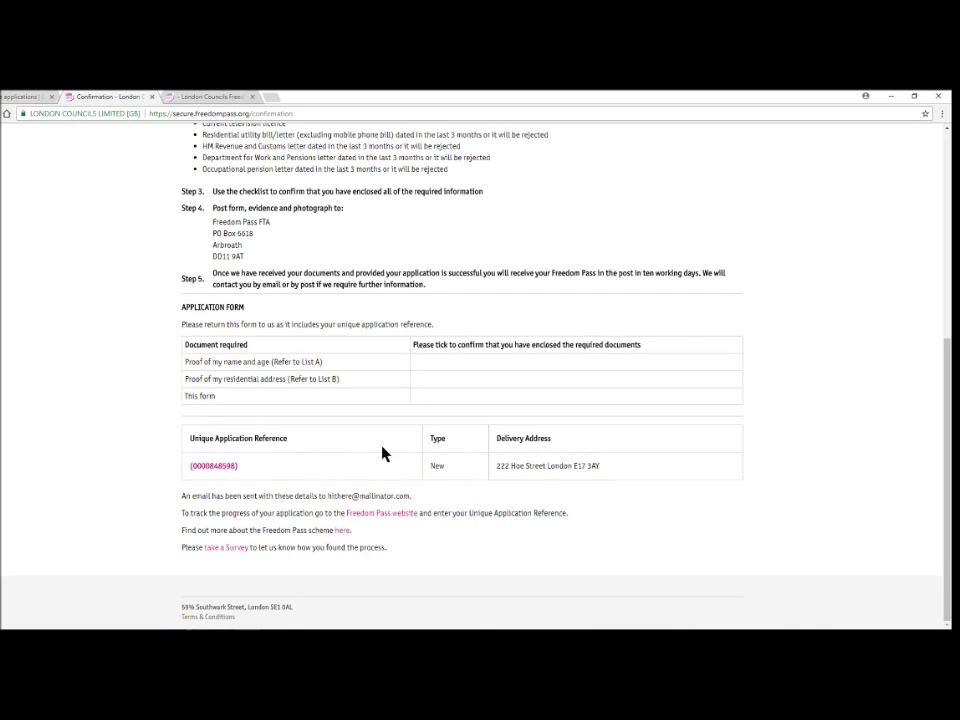
{"action": "scroll", "coordinate": [276, 462], "scroll_direction": "up", "scroll_amount": 3}
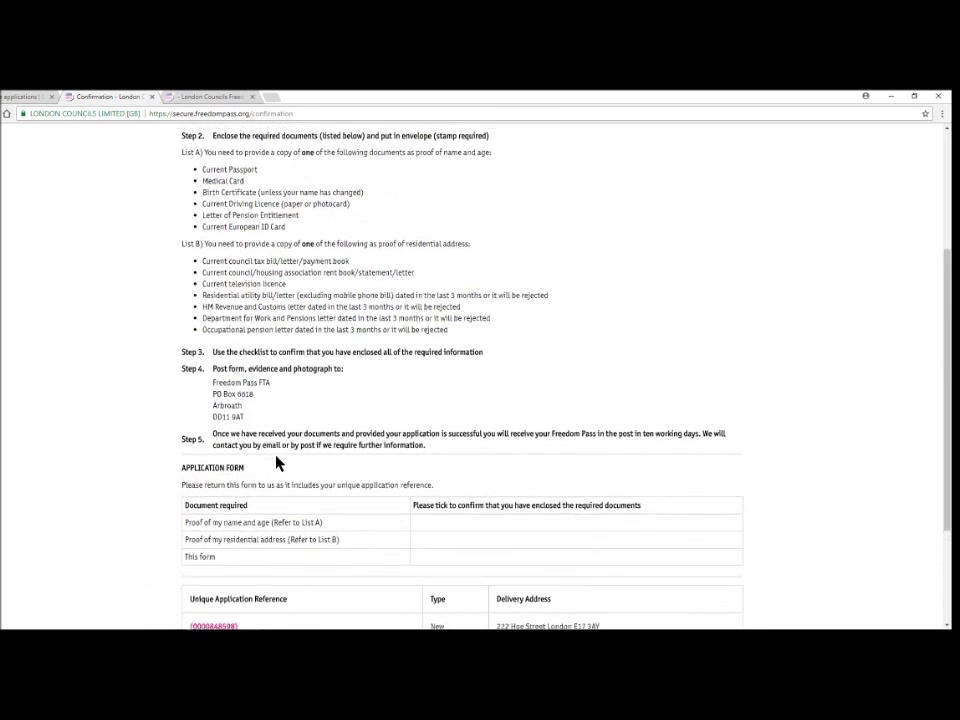
{"action": "scroll", "coordinate": [277, 460], "scroll_direction": "up", "scroll_amount": 3}
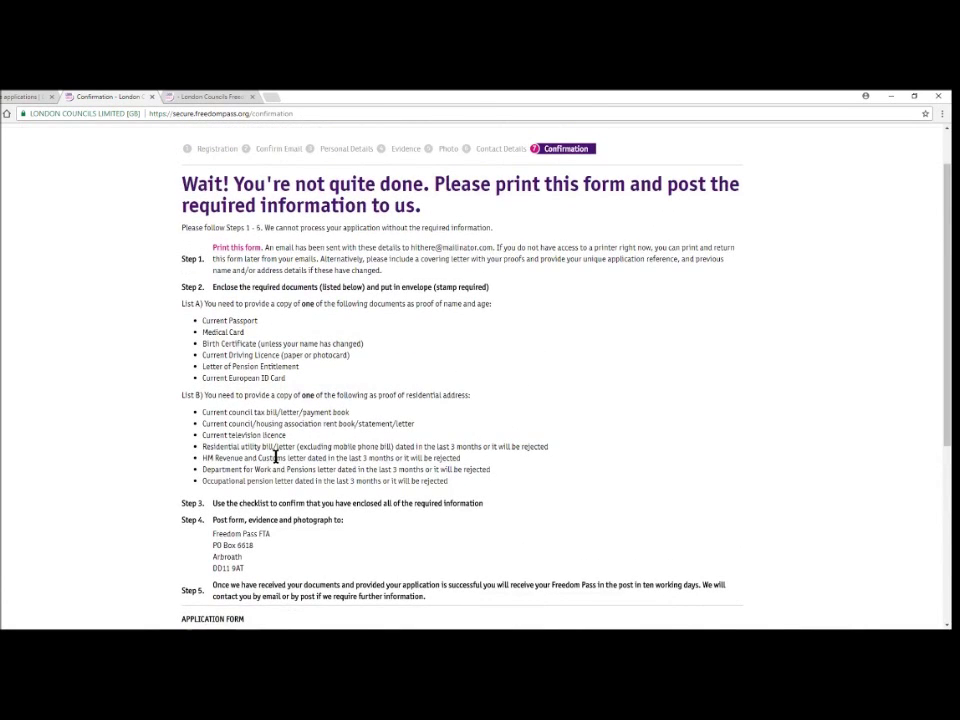
{"action": "scroll", "coordinate": [275, 455], "scroll_direction": "up", "scroll_amount": 1}
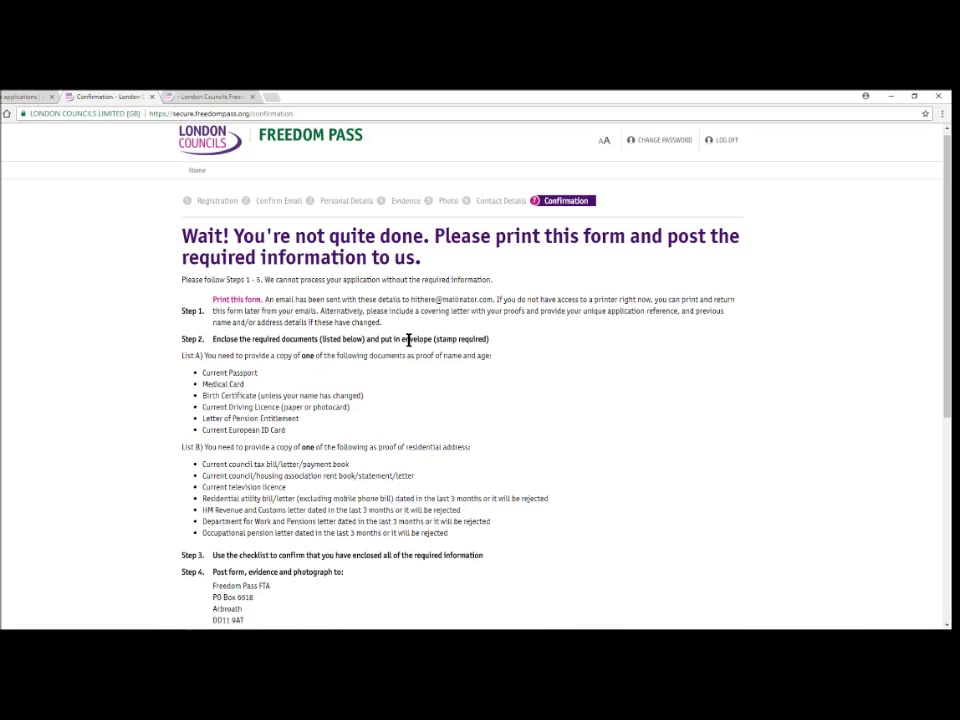
{"action": "scroll", "coordinate": [410, 349], "scroll_direction": "down", "scroll_amount": 1}
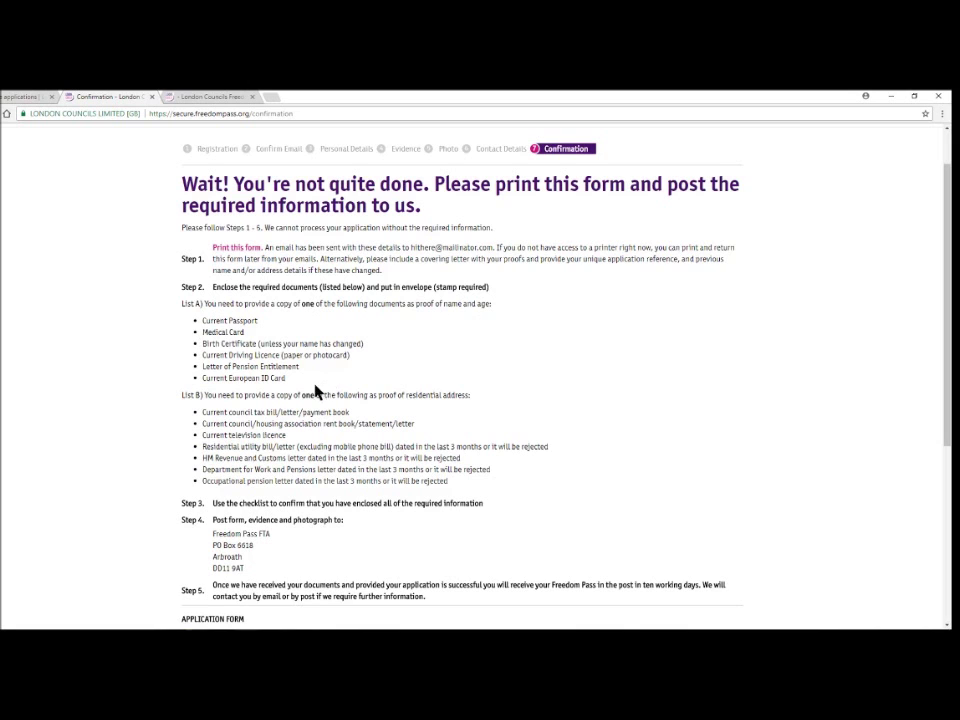
{"action": "scroll", "coordinate": [315, 392], "scroll_direction": "down", "scroll_amount": 1}
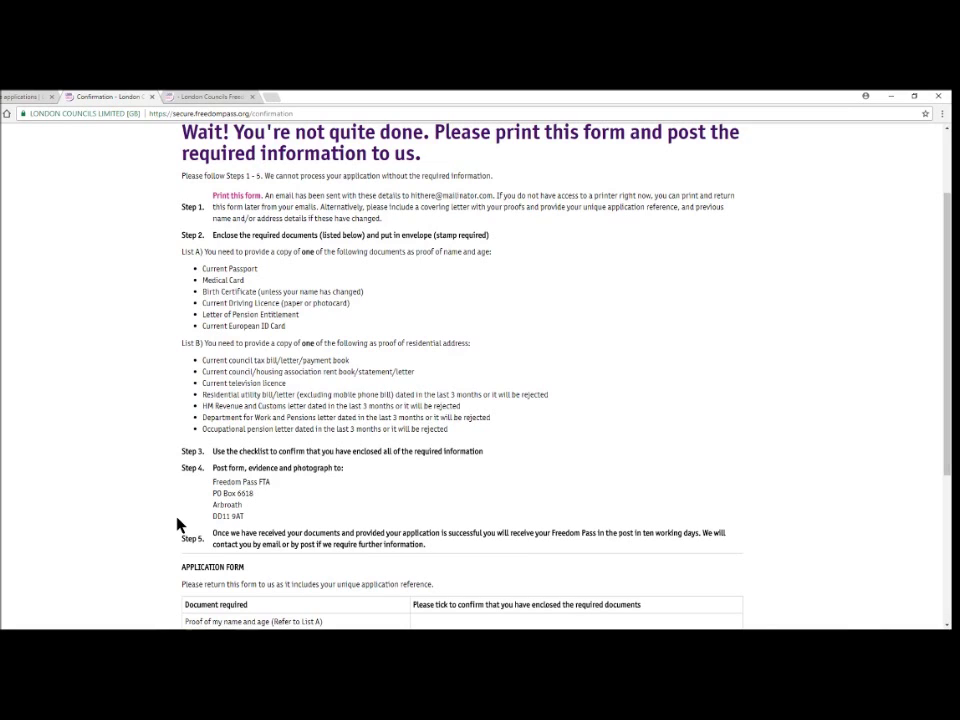
{"action": "scroll", "coordinate": [180, 525], "scroll_direction": "up", "scroll_amount": 3}
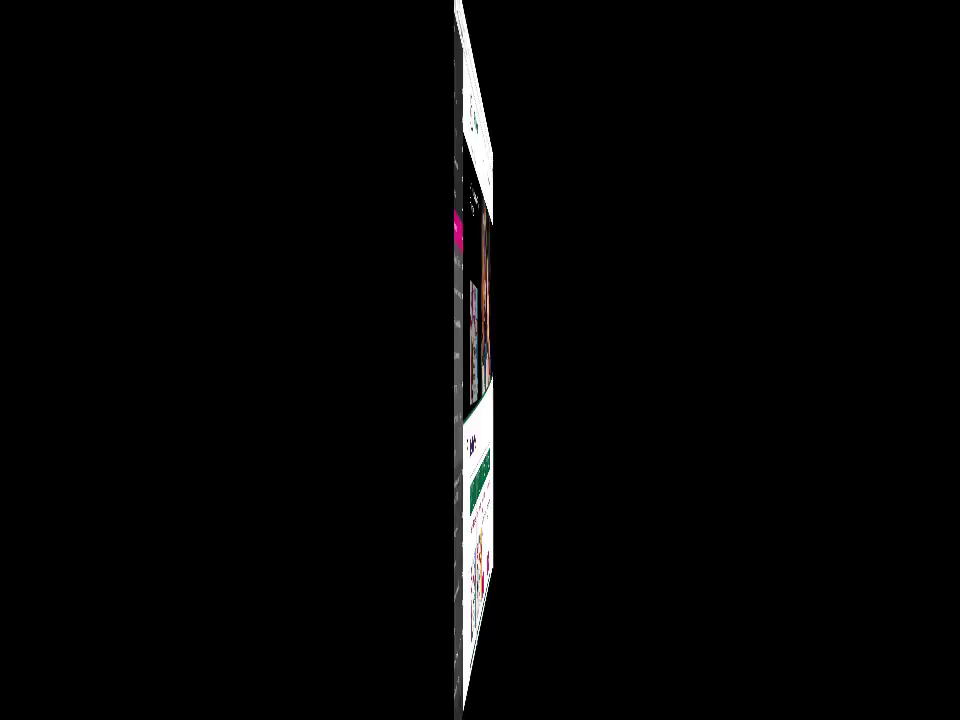